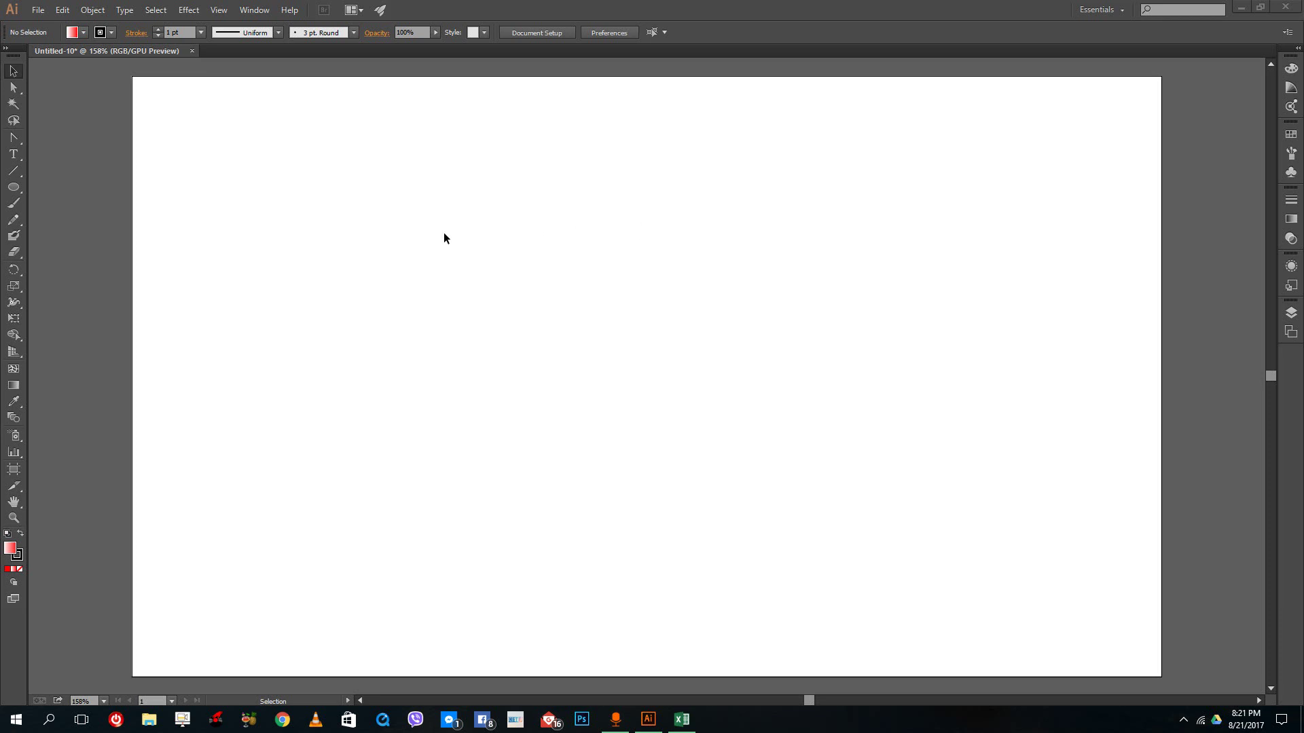
# Open a new document and leave its profile set to Web.
pyautogui.click(38, 18)
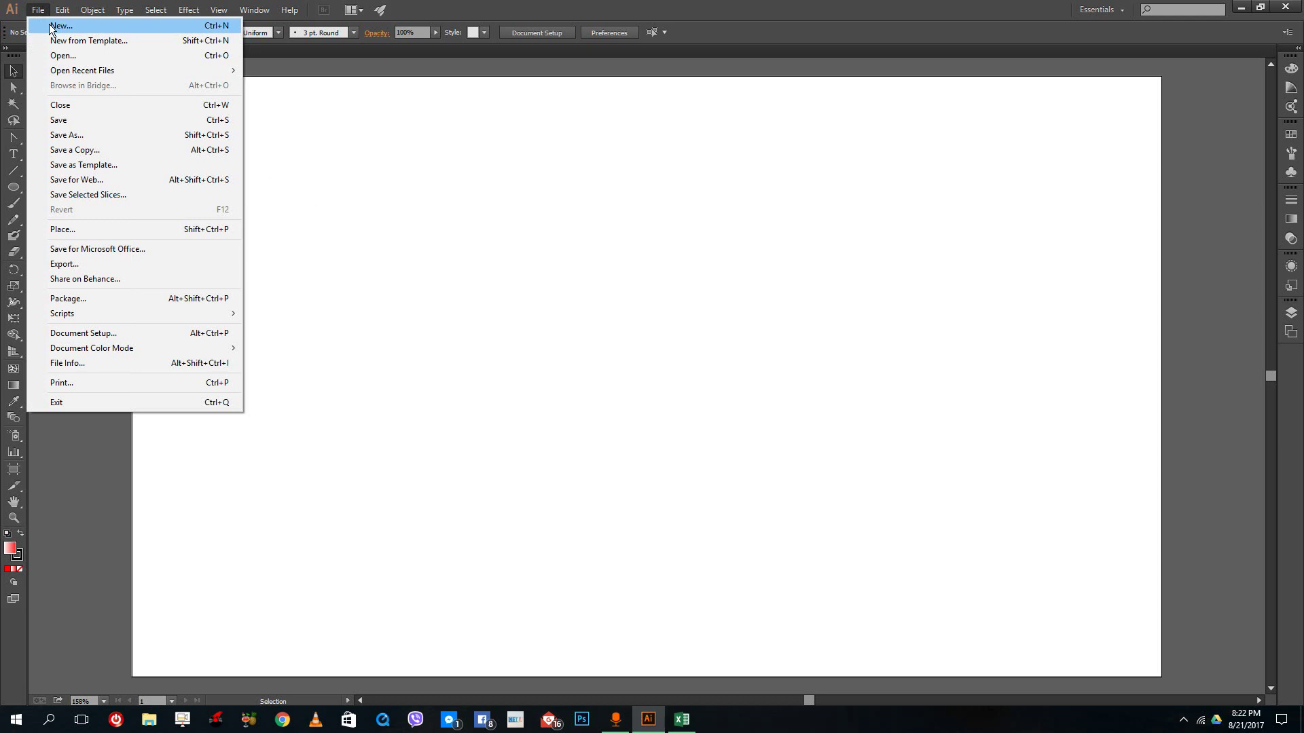
pyautogui.click(48, 24)
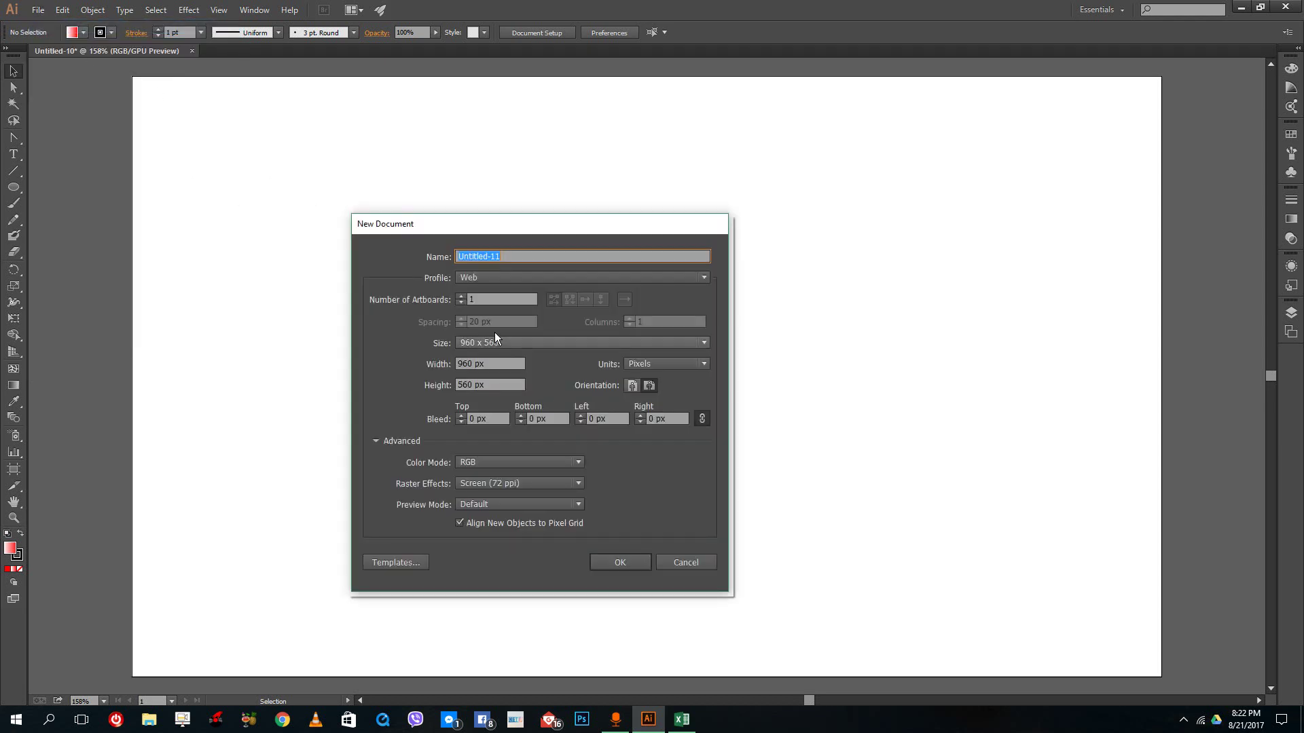
pyautogui.click(468, 277)
pyautogui.click(477, 326)
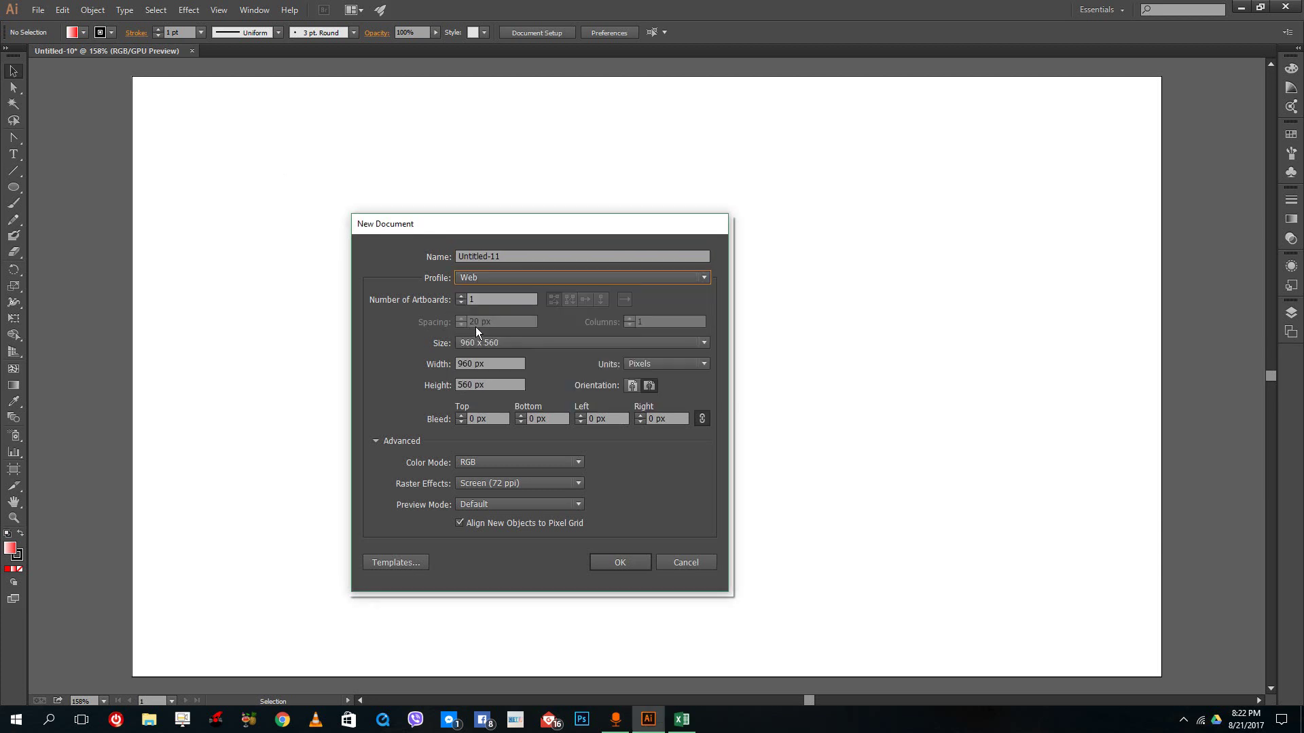
# Check the advanced settings: 960 x 560 px, RGB, raster effects at 72 ppi.
pyautogui.click(377, 444)
pyautogui.click(378, 444)
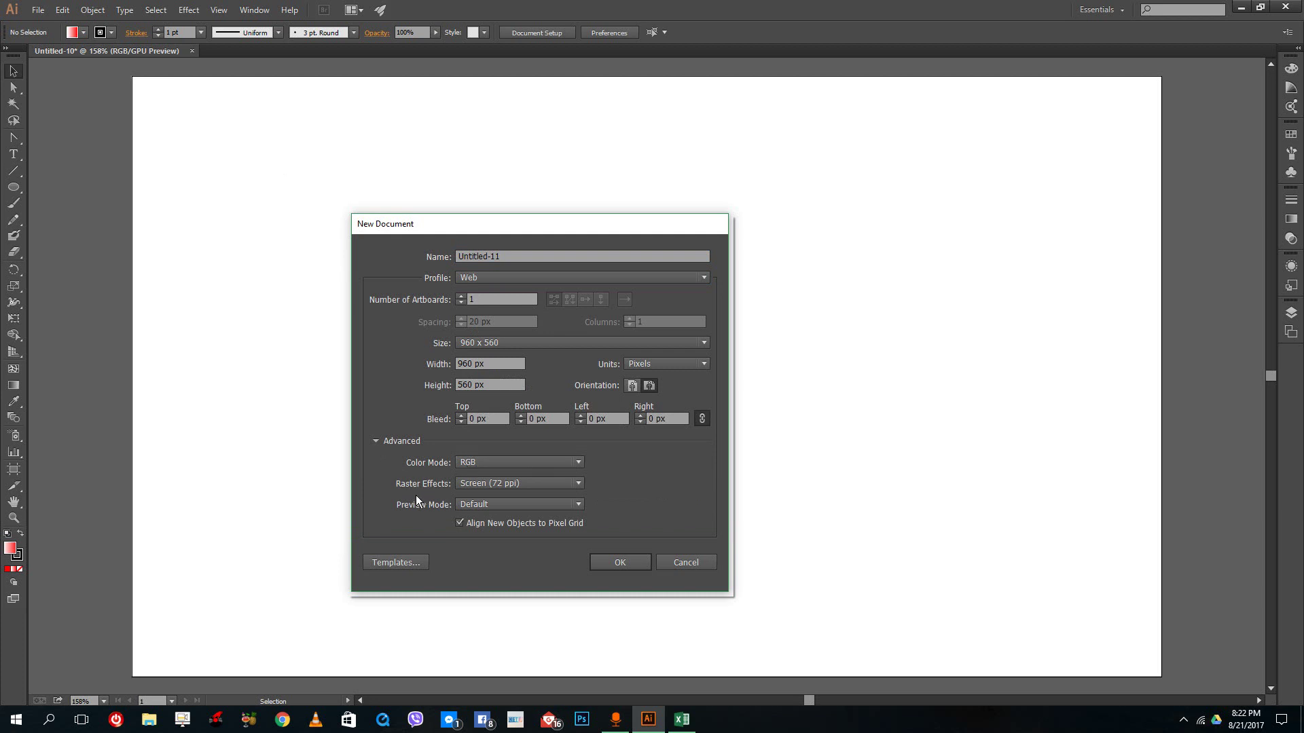
pyautogui.click(526, 485)
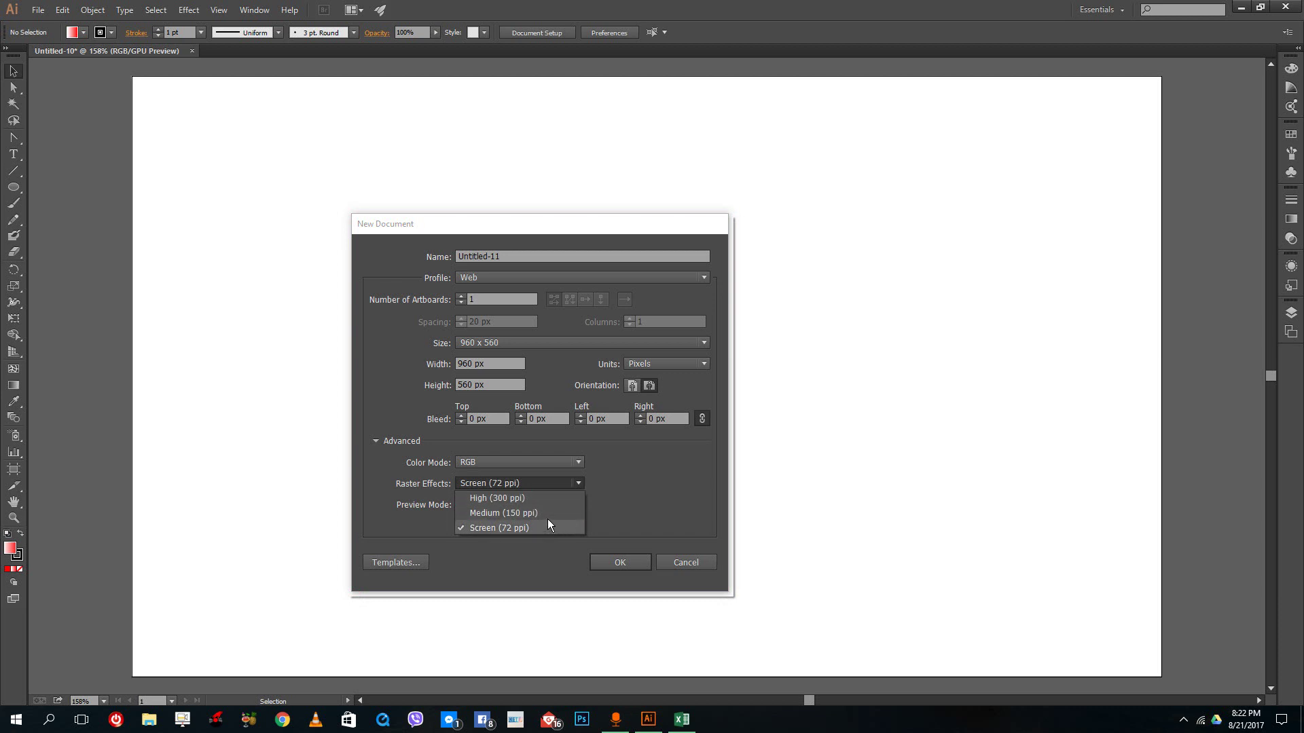
pyautogui.click(650, 493)
pyautogui.click(540, 485)
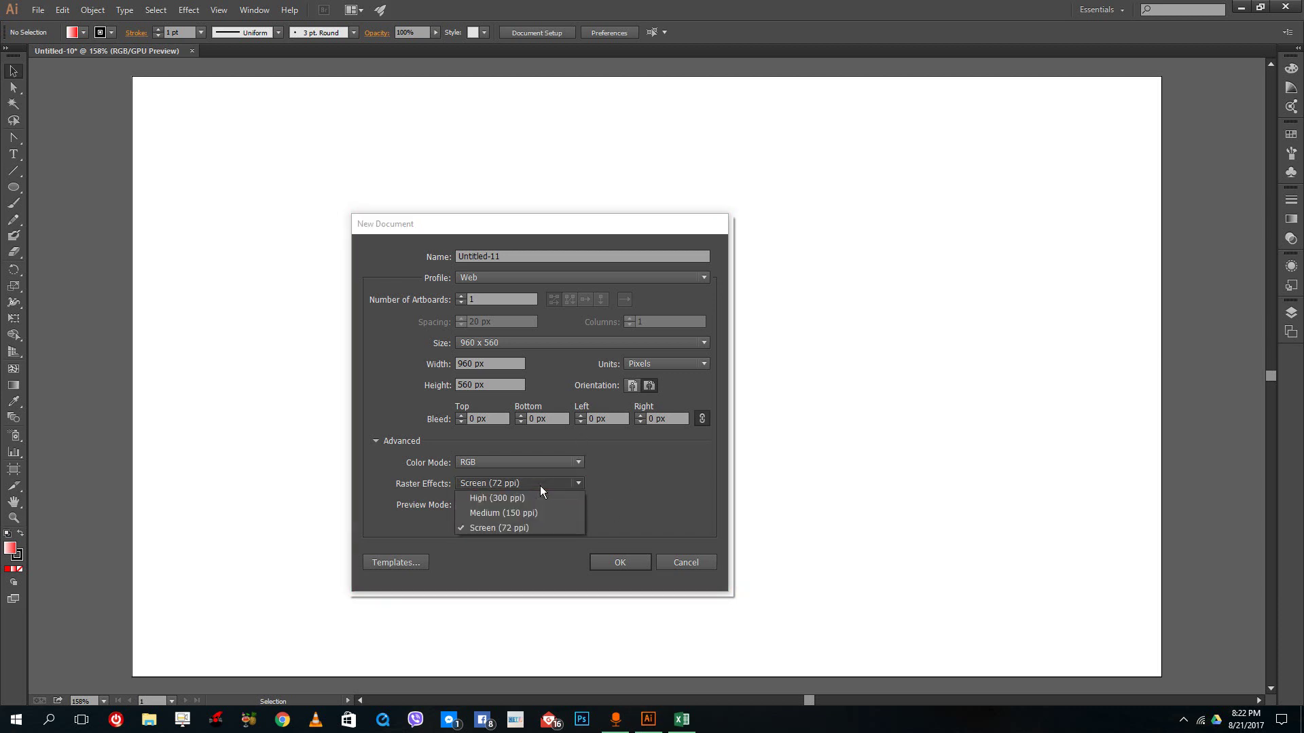
pyautogui.click(659, 507)
# Switch the profile to Print with High (300 ppi) raster effects.
pyautogui.click(473, 276)
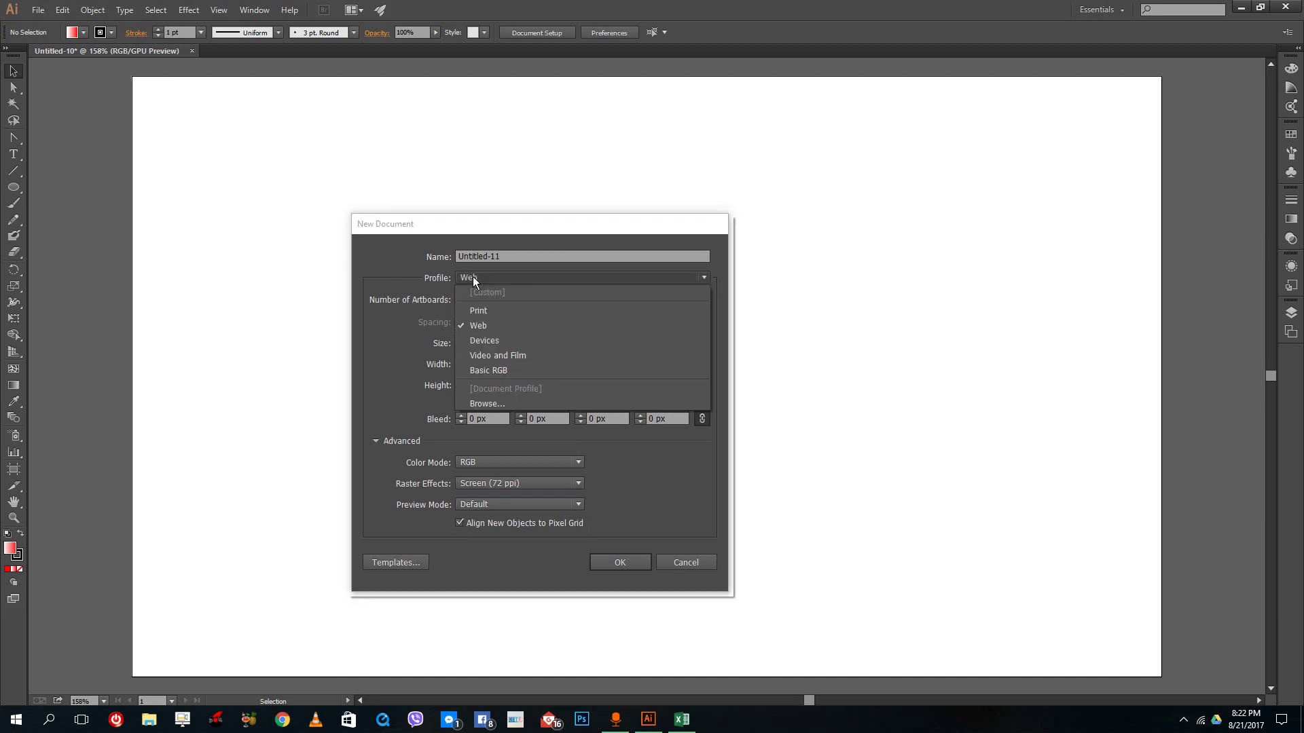
pyautogui.click(478, 308)
pyautogui.click(516, 484)
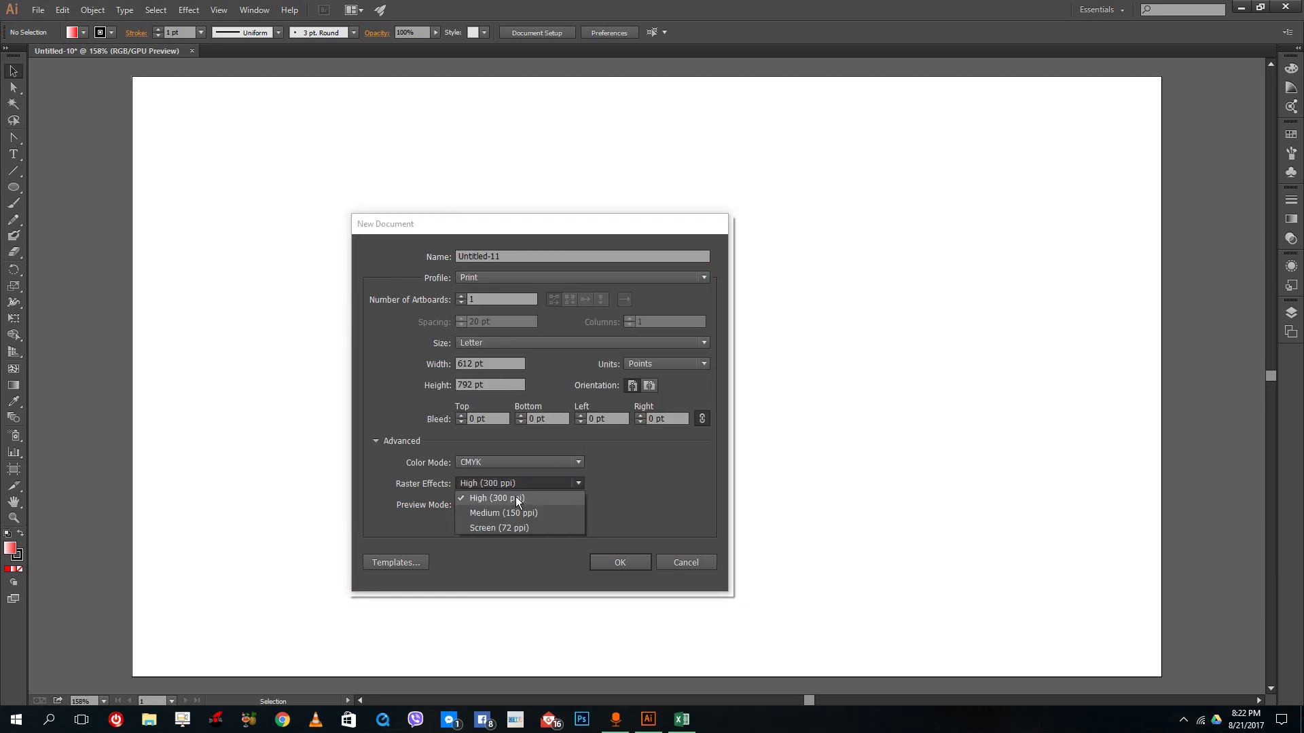
pyautogui.click(662, 488)
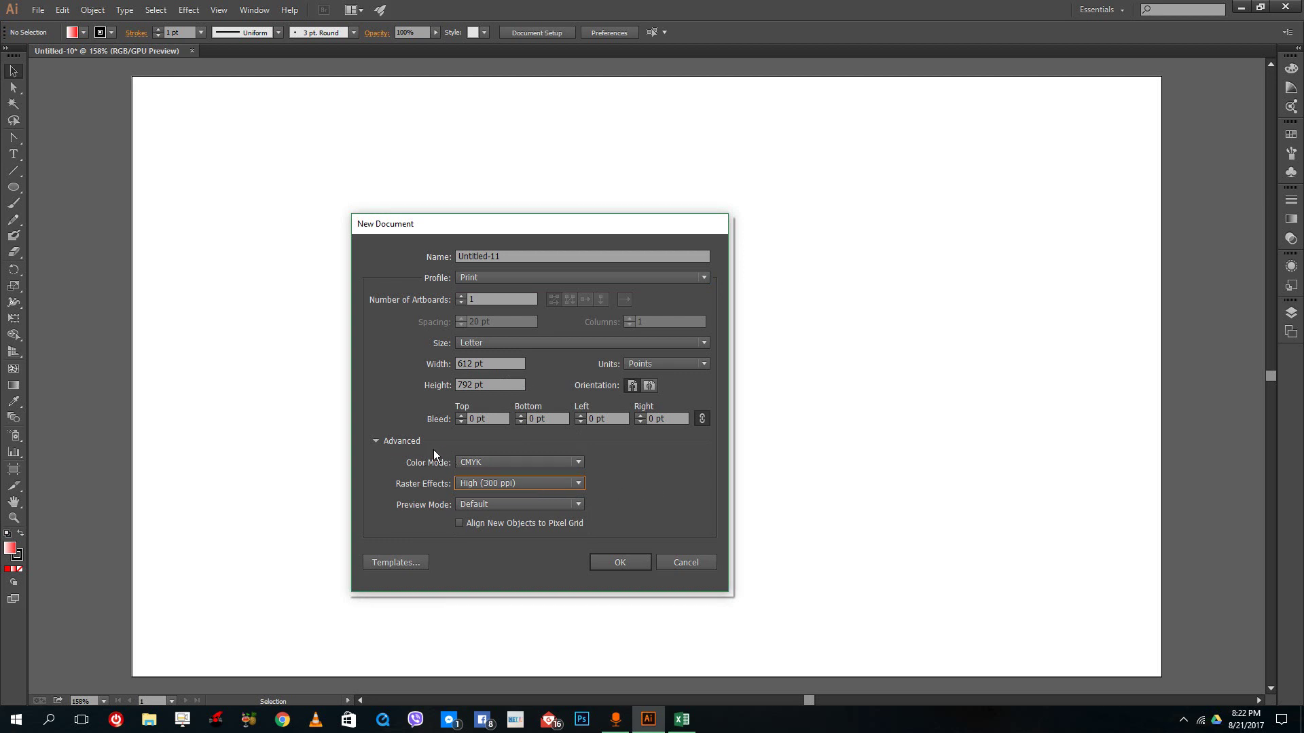
# Keep the colour mode on CMYK and create the Letter-size document.
pyautogui.click(470, 462)
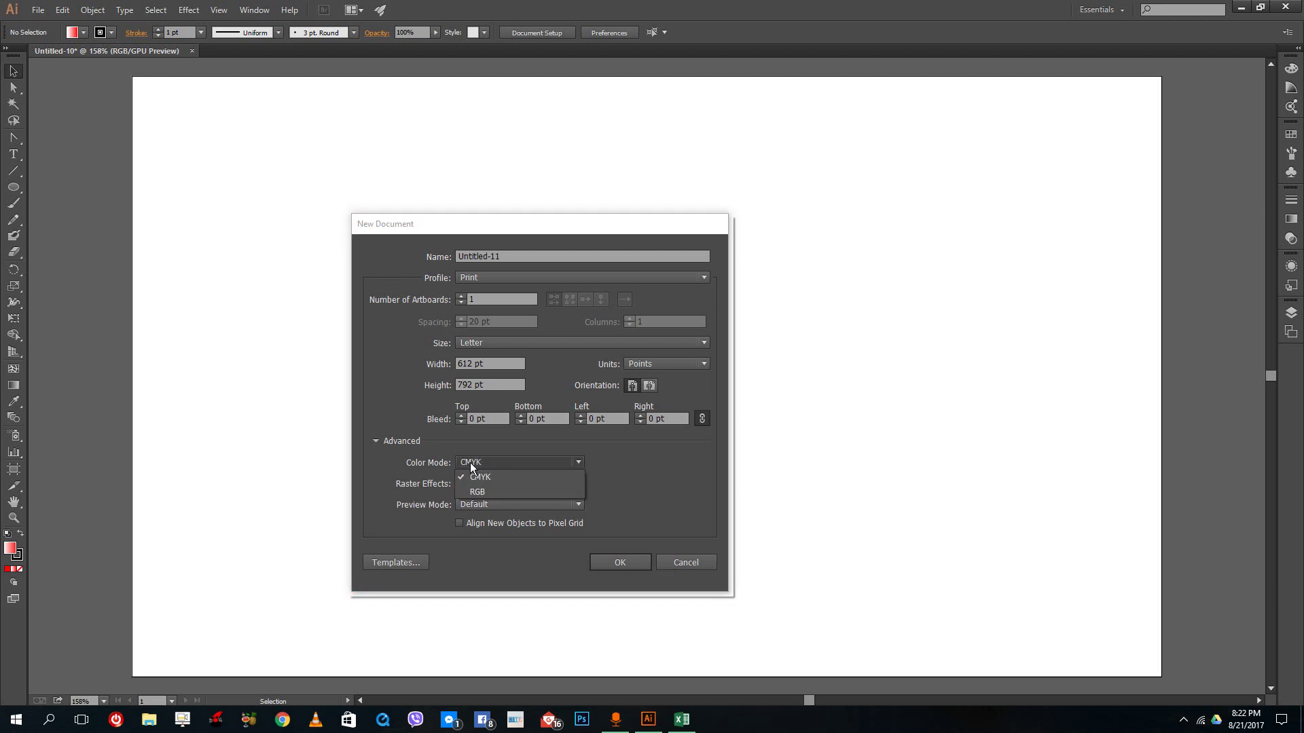
pyautogui.click(470, 462)
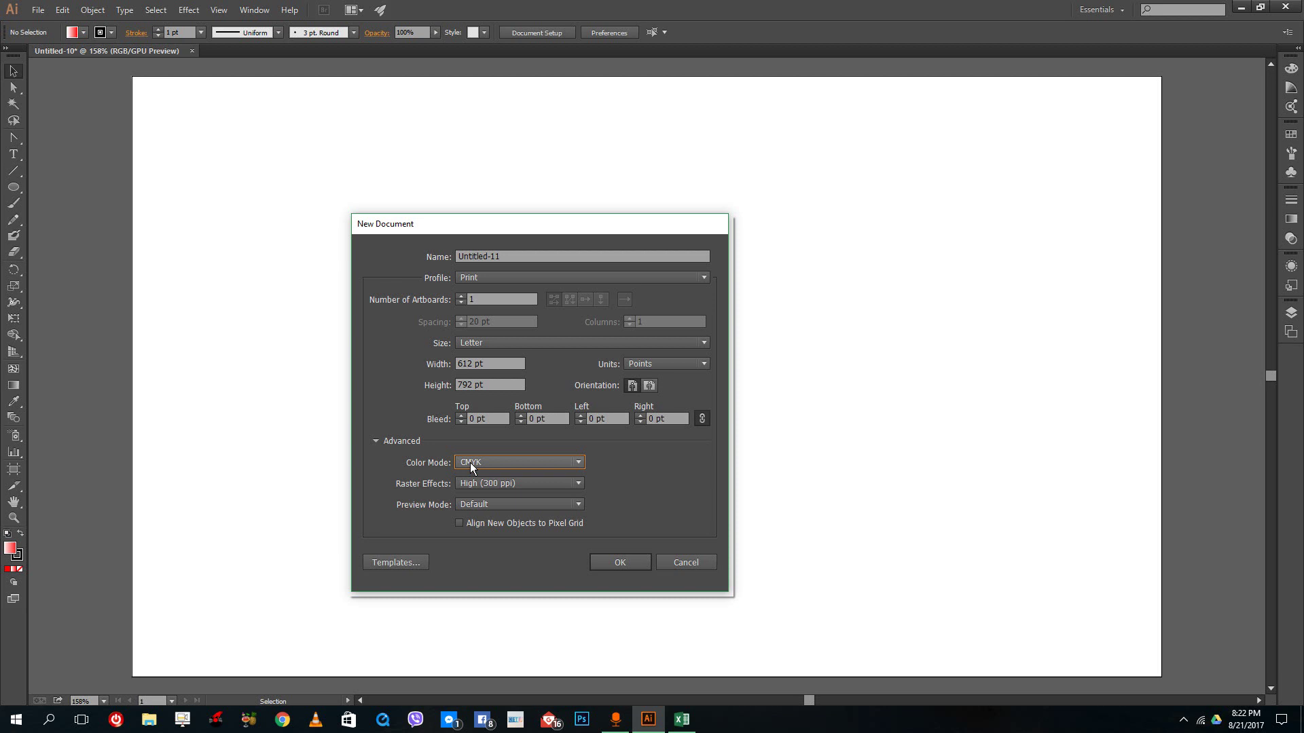
pyautogui.click(470, 462)
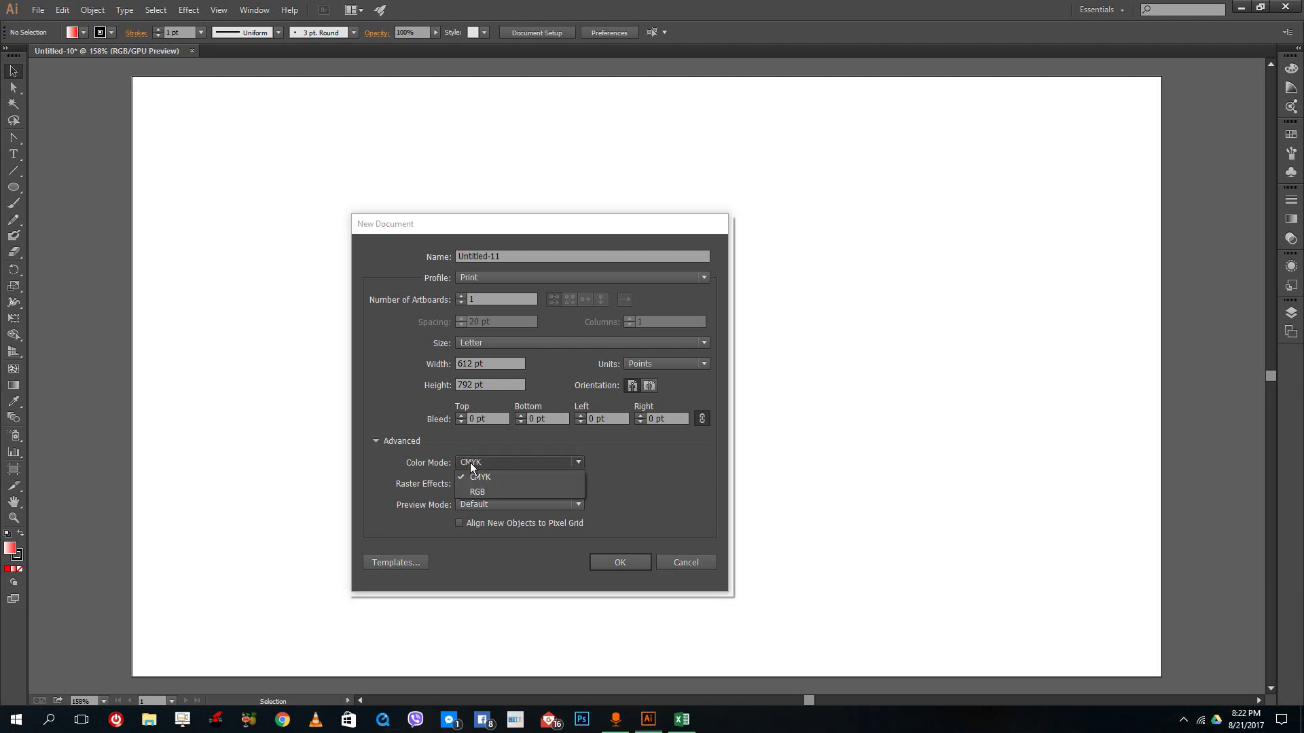
pyautogui.click(506, 491)
pyautogui.click(518, 467)
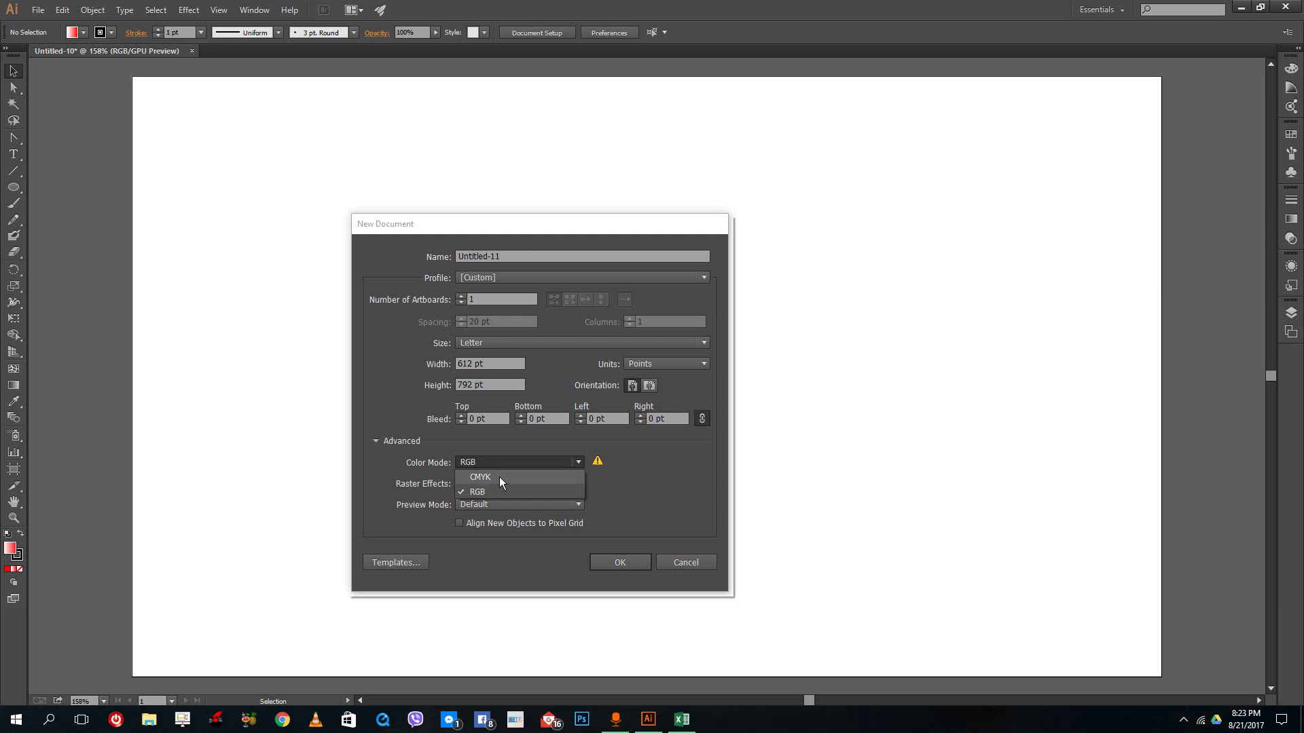
pyautogui.click(499, 476)
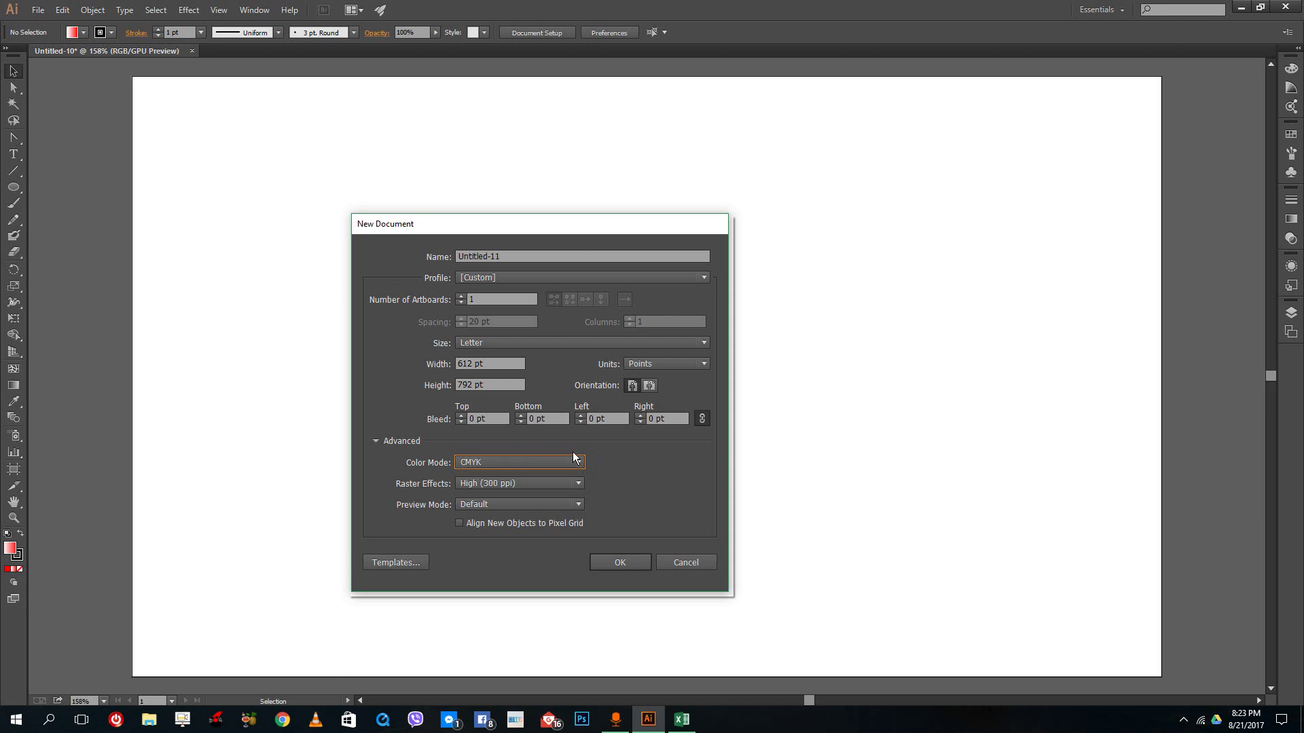
pyautogui.click(476, 466)
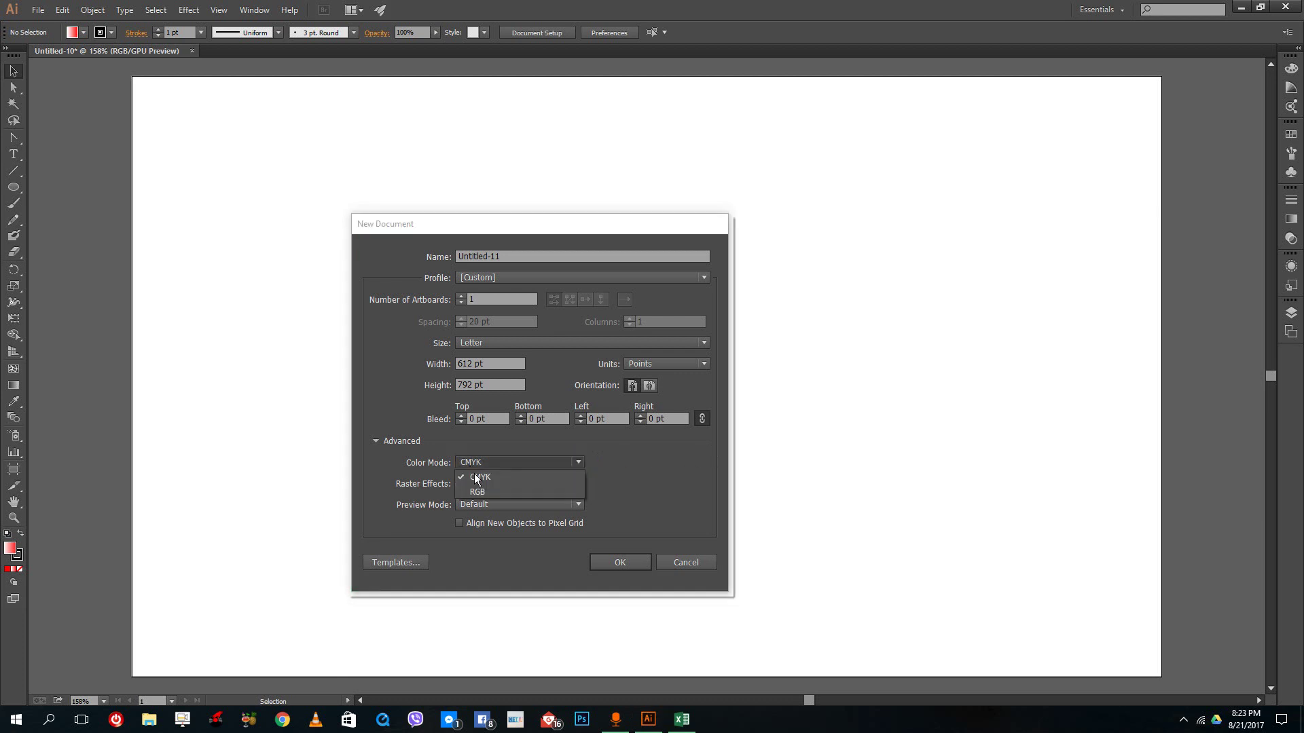
pyautogui.click(670, 473)
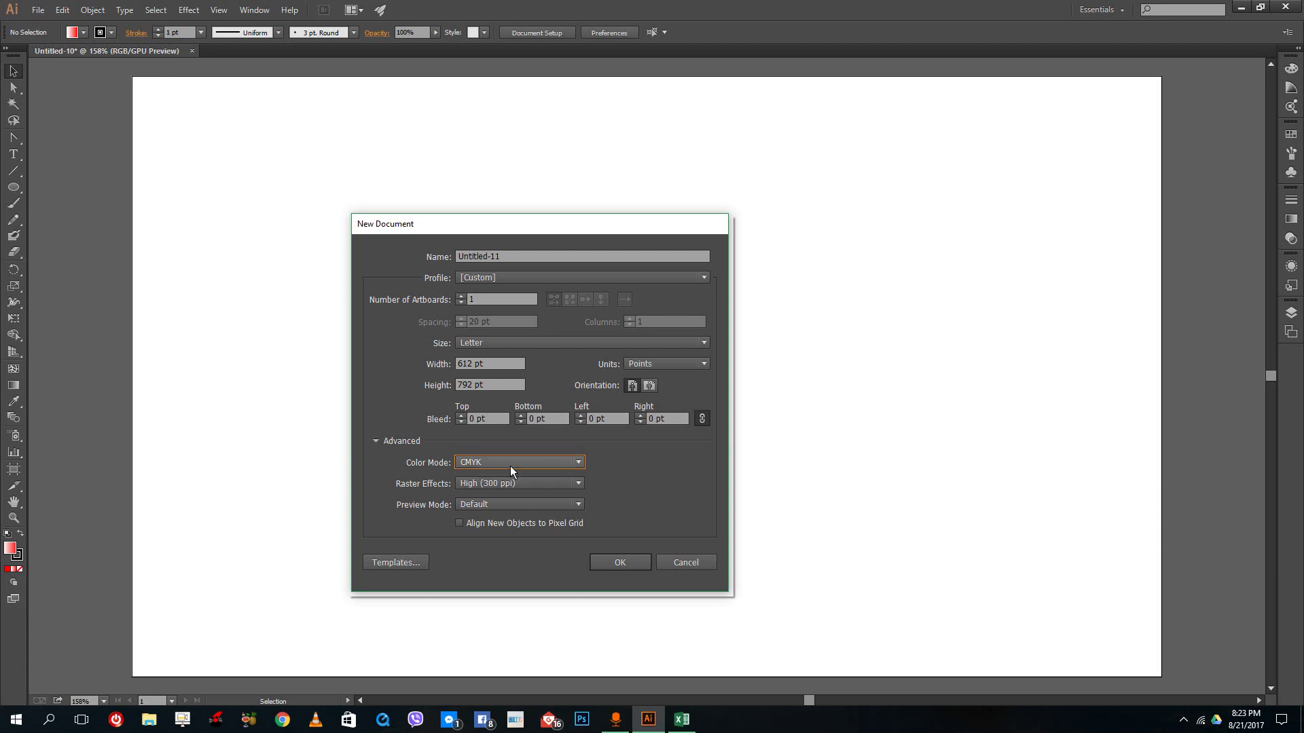
pyautogui.click(608, 563)
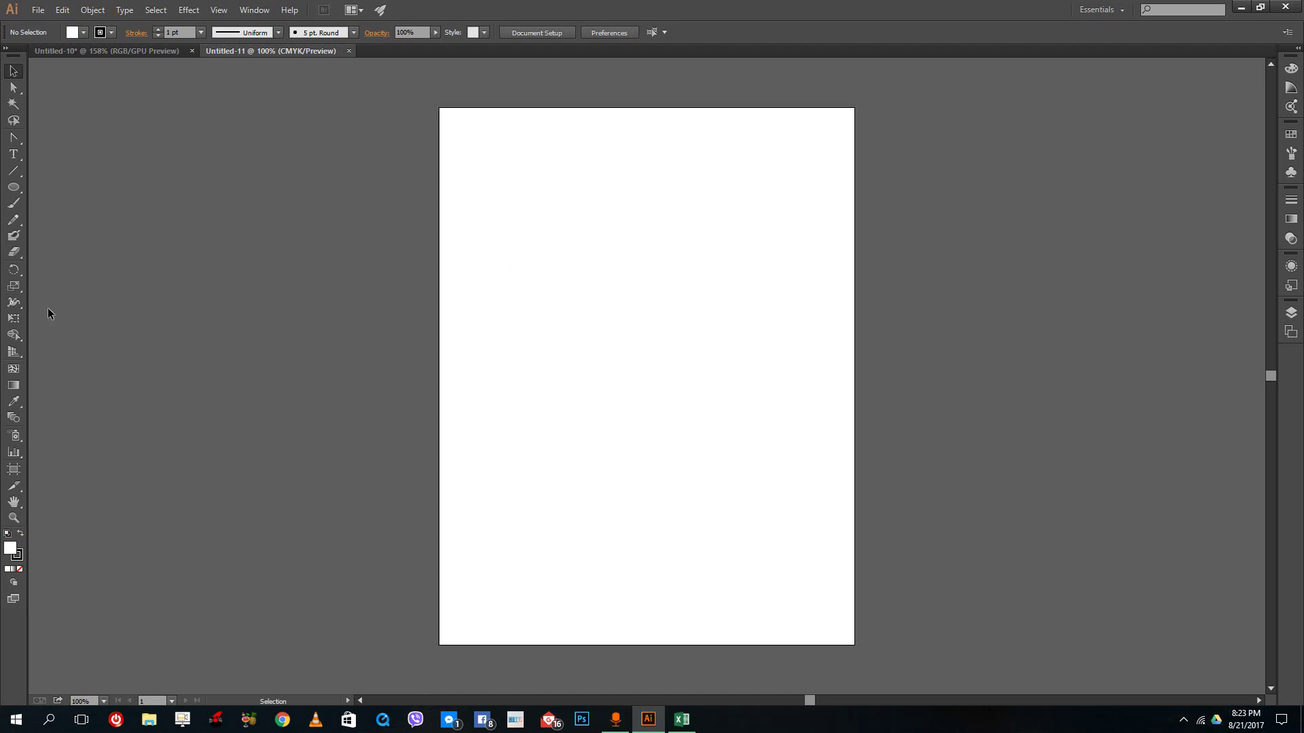
# Float the Untitled-10 RGB document into its own window on the right.
pyautogui.click(108, 51)
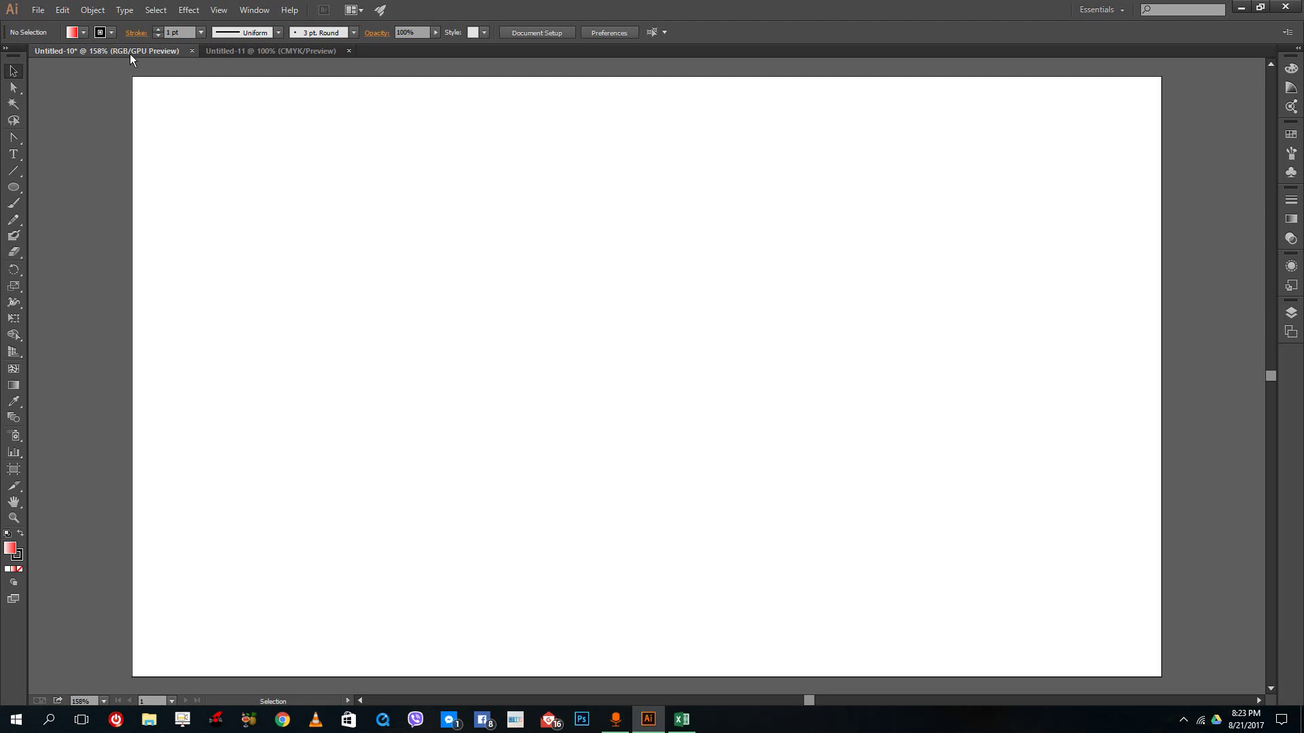
pyautogui.click(250, 50)
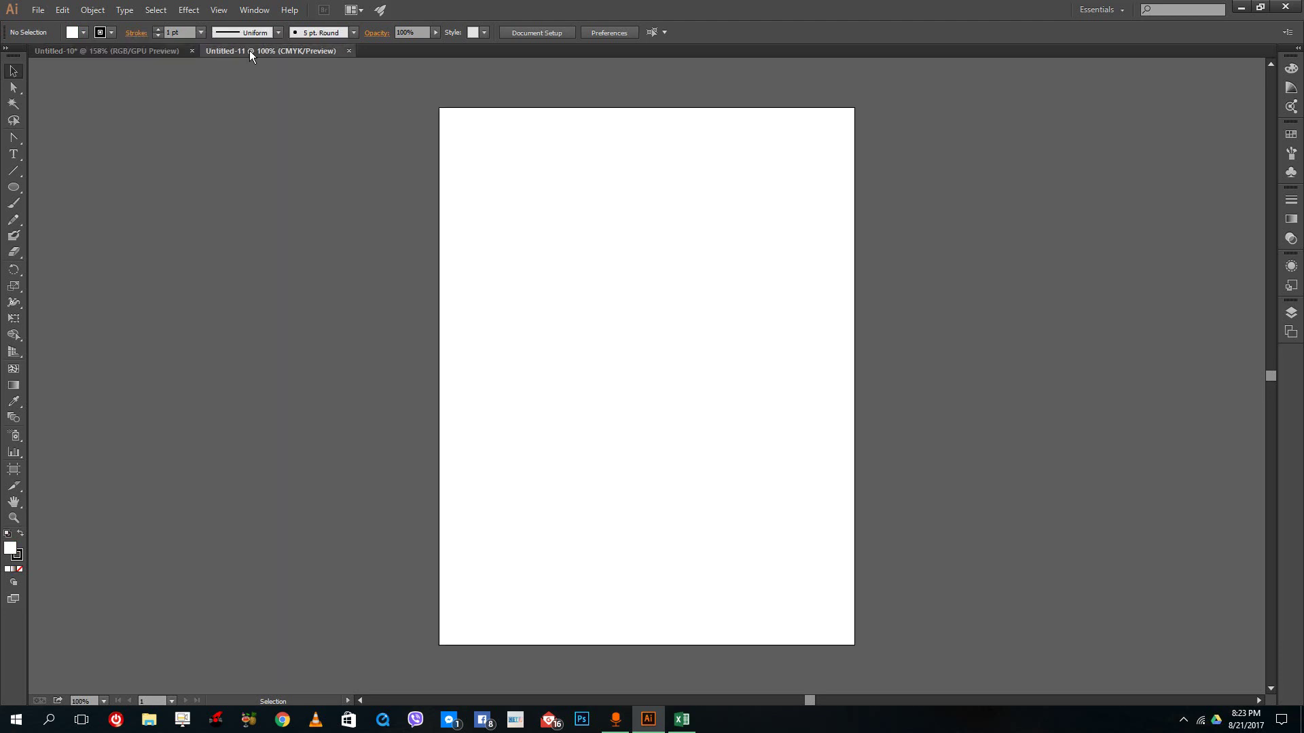
pyautogui.moveTo(140, 49)
pyautogui.mouseDown()
pyautogui.moveTo(161, 144)
pyautogui.moveTo(213, 173)
pyautogui.mouseUp()
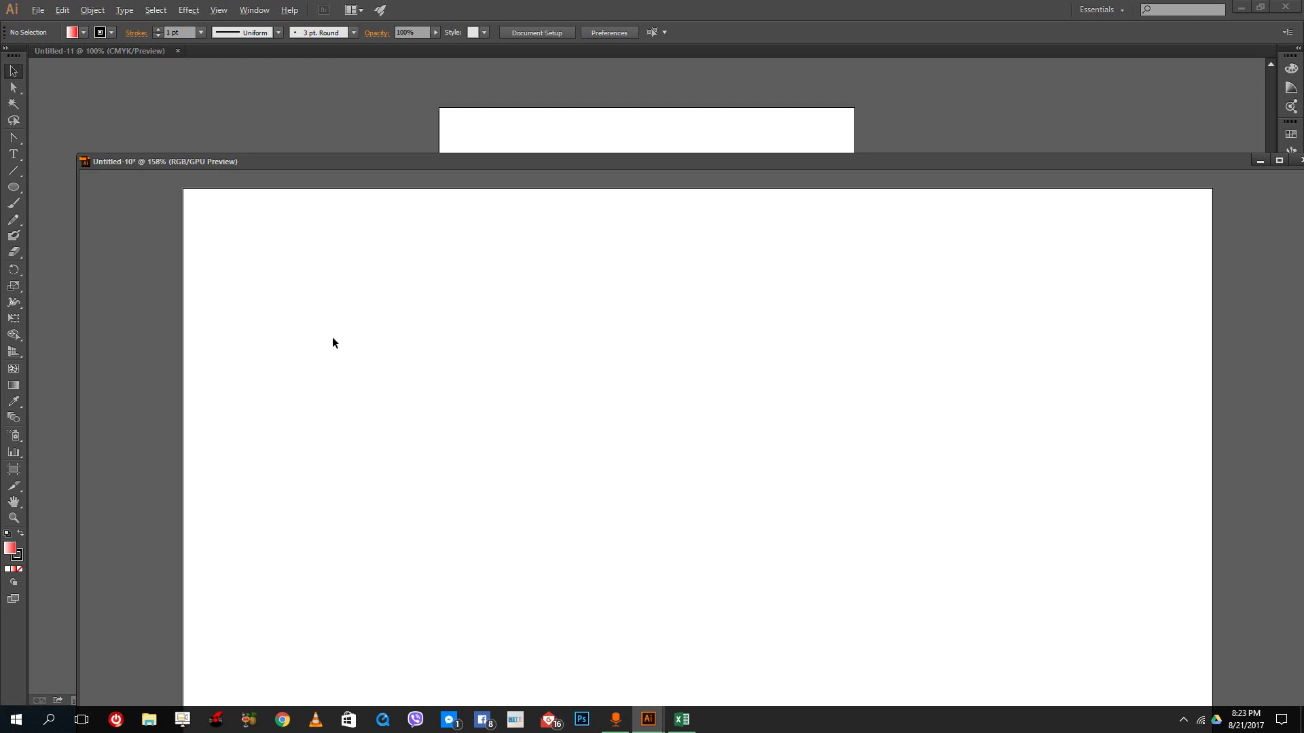
pyautogui.scroll(-4, 332, 337)
pyautogui.scroll(1, 332, 337)
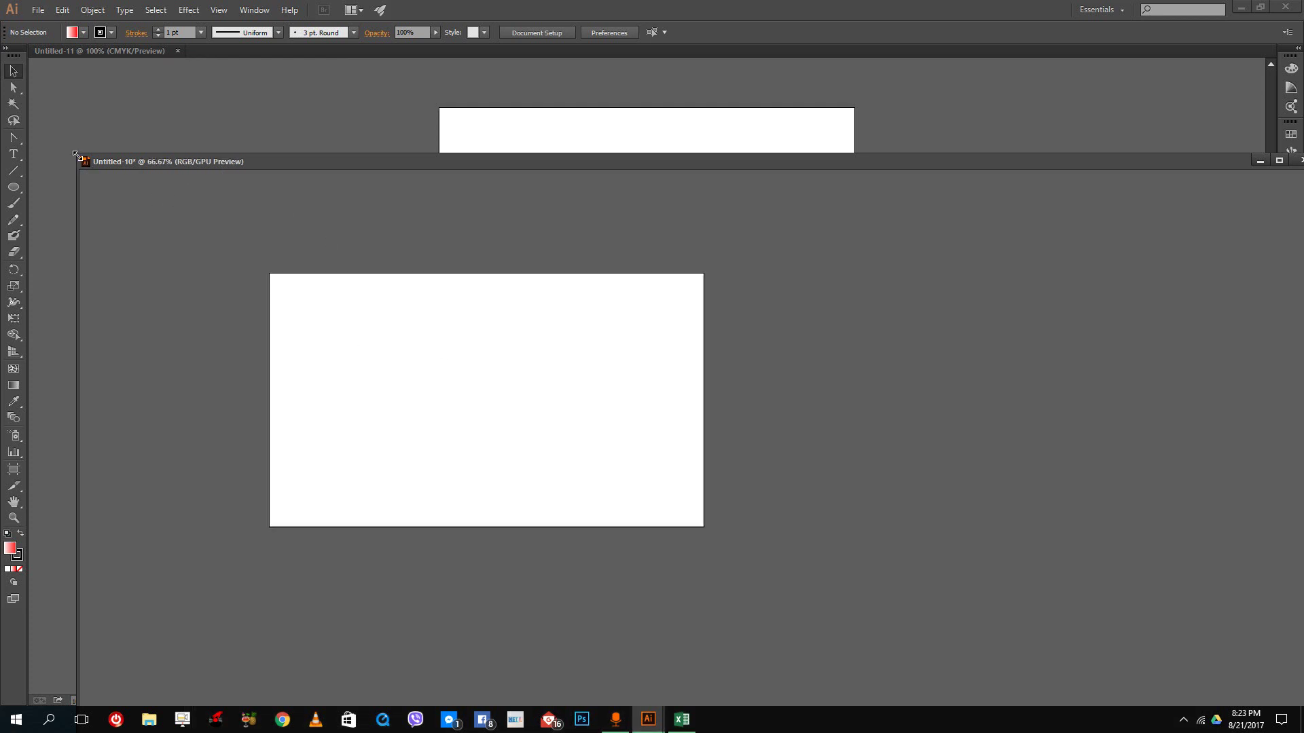
pyautogui.moveTo(81, 164); pyautogui.dragTo(705, 140)
pyautogui.moveTo(906, 139); pyautogui.dragTo(787, 75)
pyautogui.scroll(-2, 808, 368)
pyautogui.scroll(-1, 727, 268)
pyautogui.scroll(2, 1134, 254)
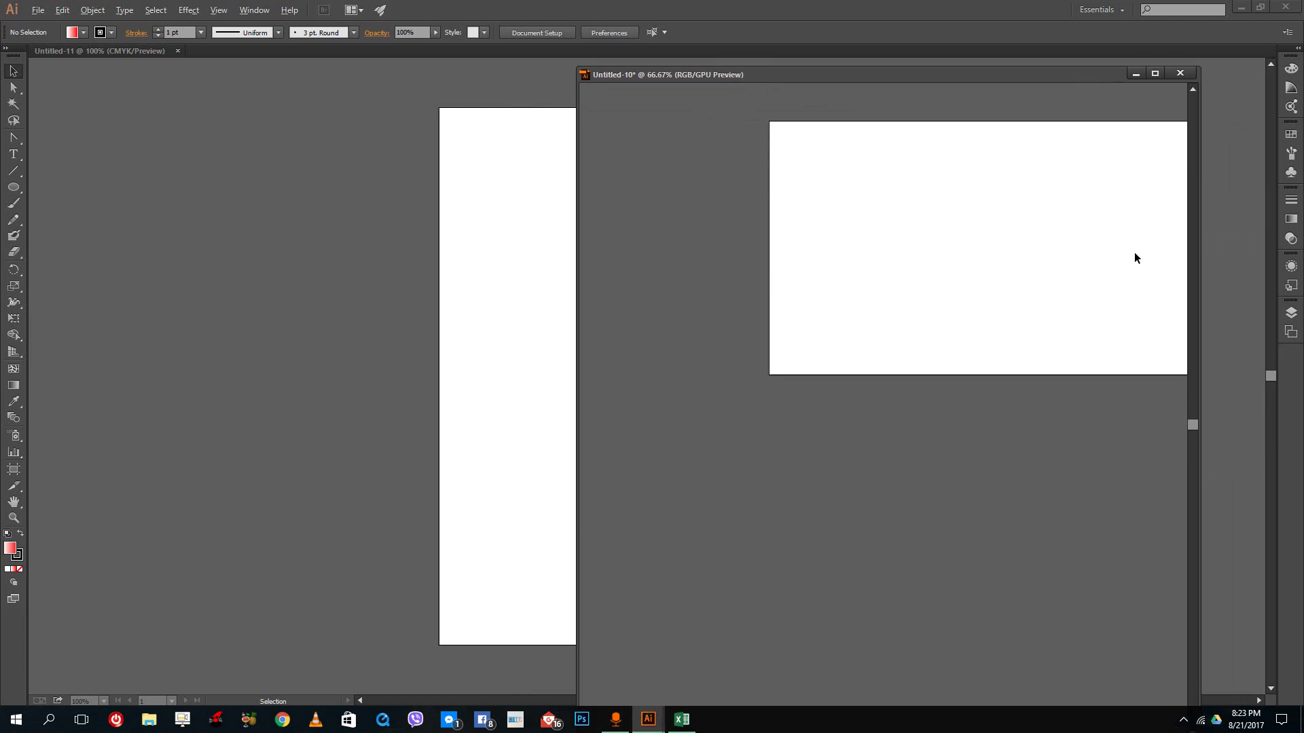
pyautogui.scroll(-2, 1134, 255)
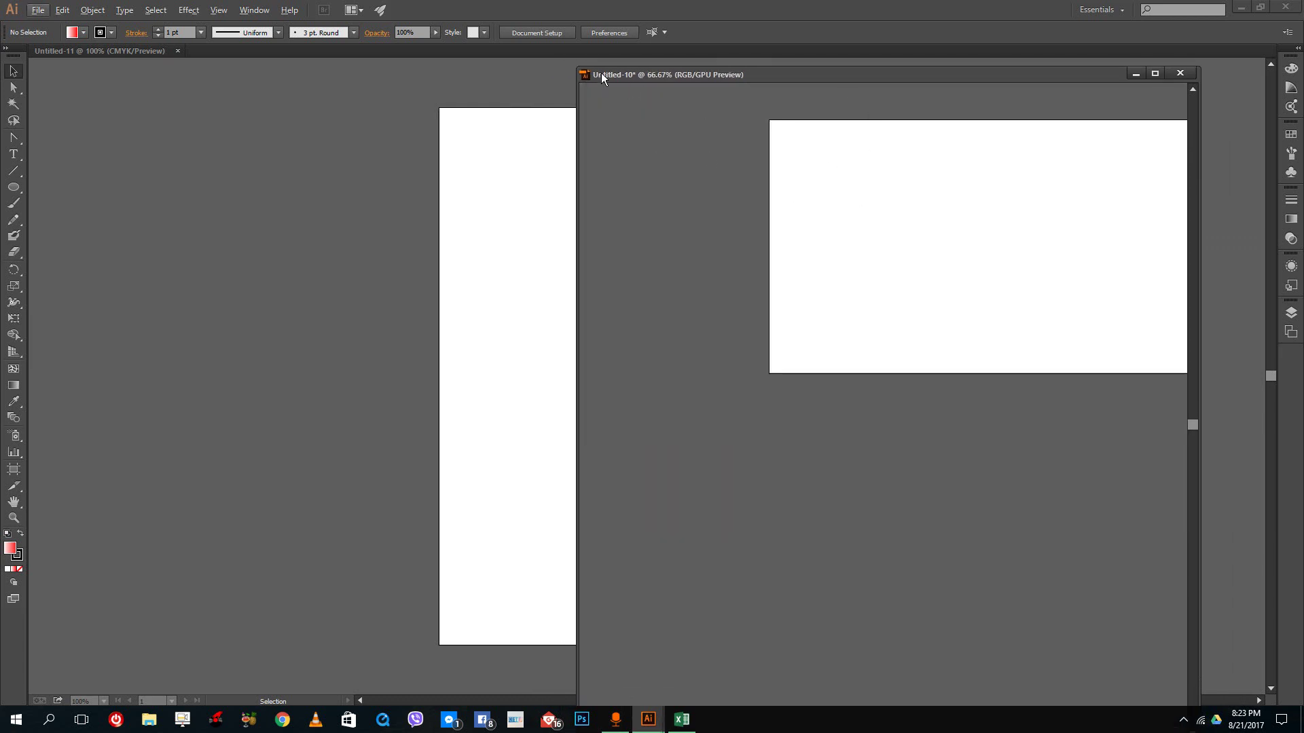
# Float Untitled-11 CMYK into its own window on the left and bring it to the front.
pyautogui.moveTo(112, 51); pyautogui.dragTo(150, 106)
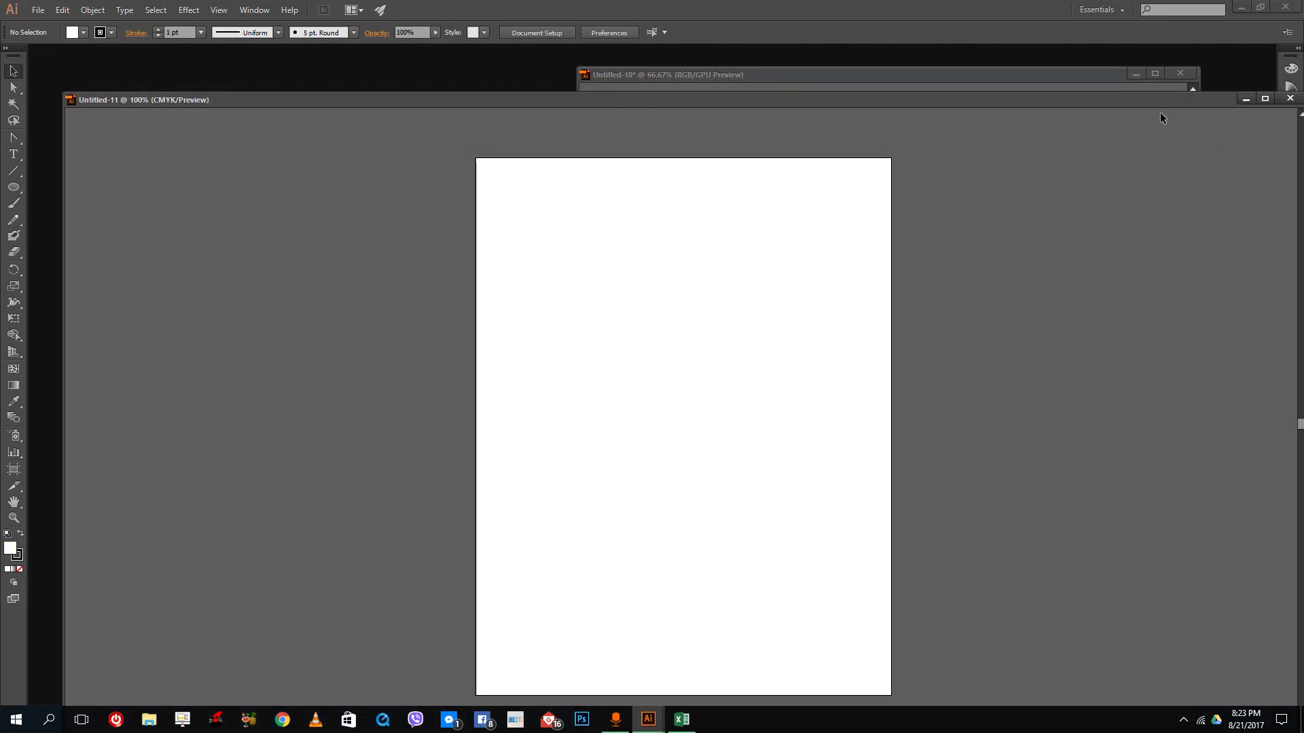
pyautogui.moveTo(1160, 103); pyautogui.dragTo(1077, 87)
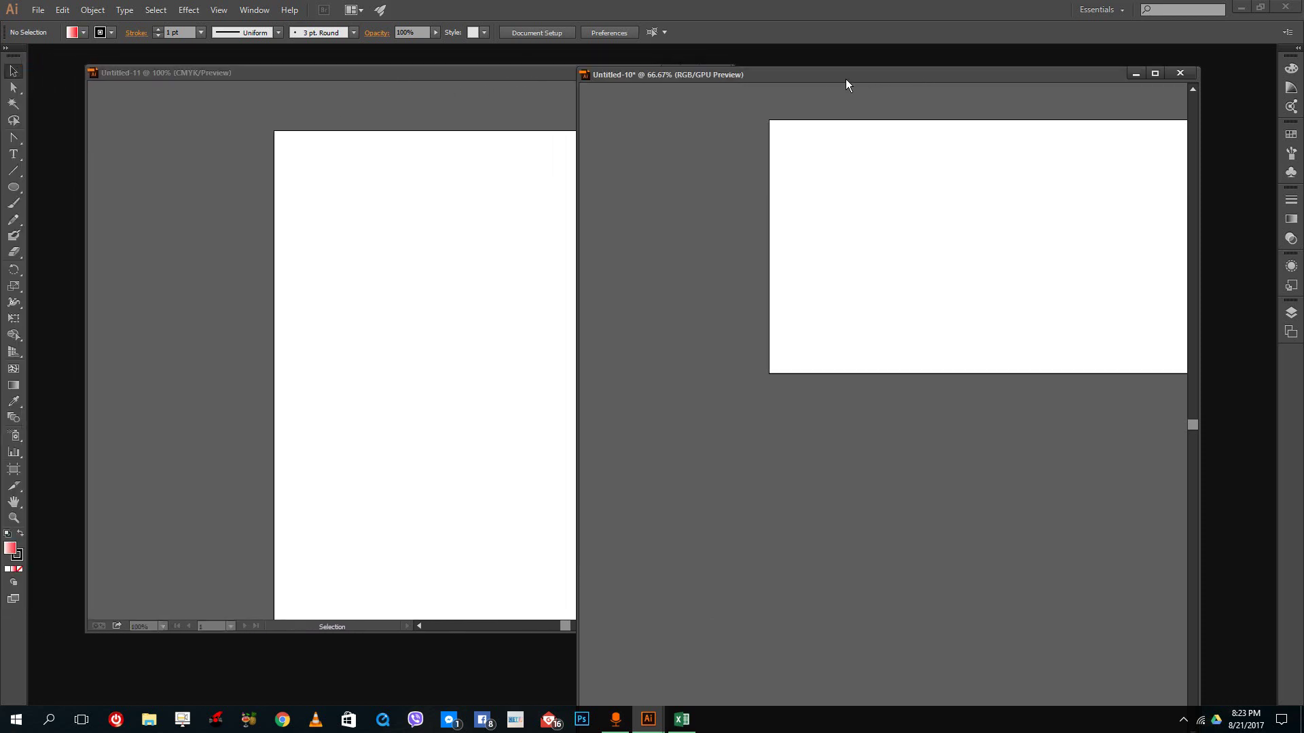
pyautogui.moveTo(846, 79); pyautogui.dragTo(862, 73)
pyautogui.moveTo(728, 73); pyautogui.dragTo(774, 83)
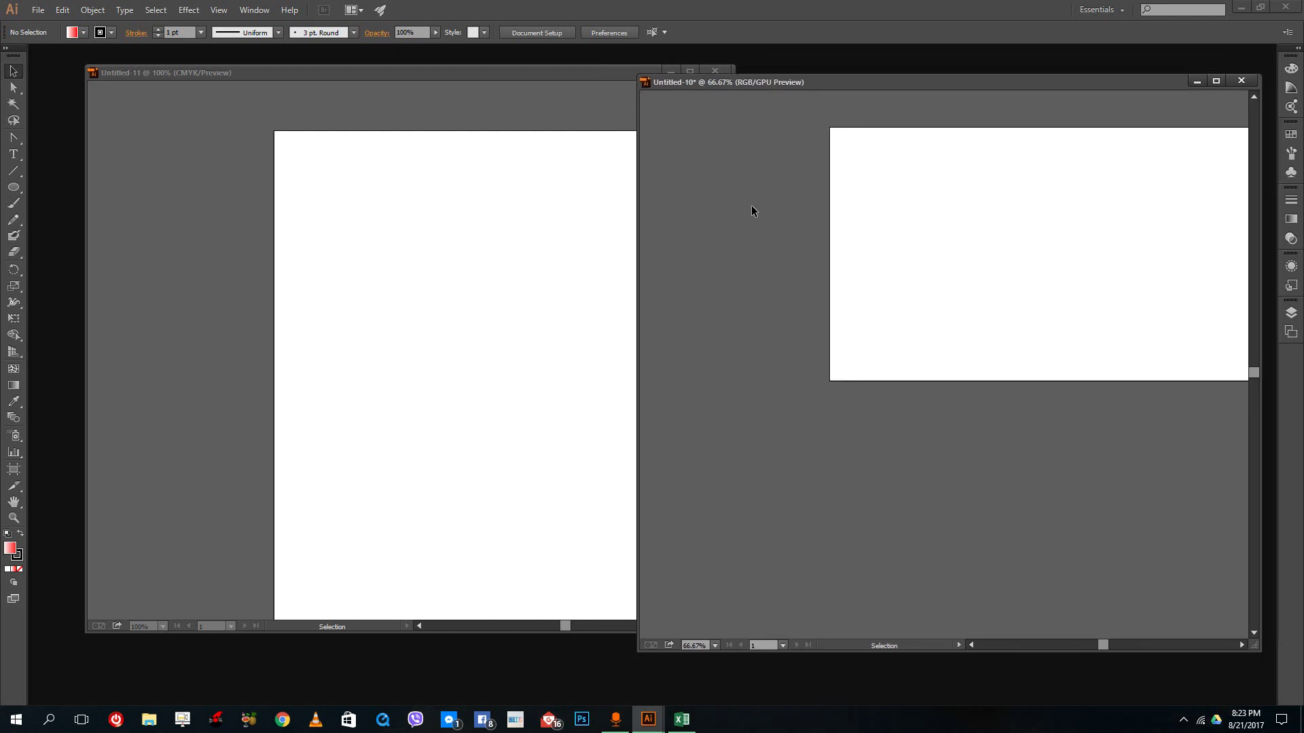
pyautogui.click(587, 84)
pyautogui.click(883, 146)
pyautogui.click(476, 192)
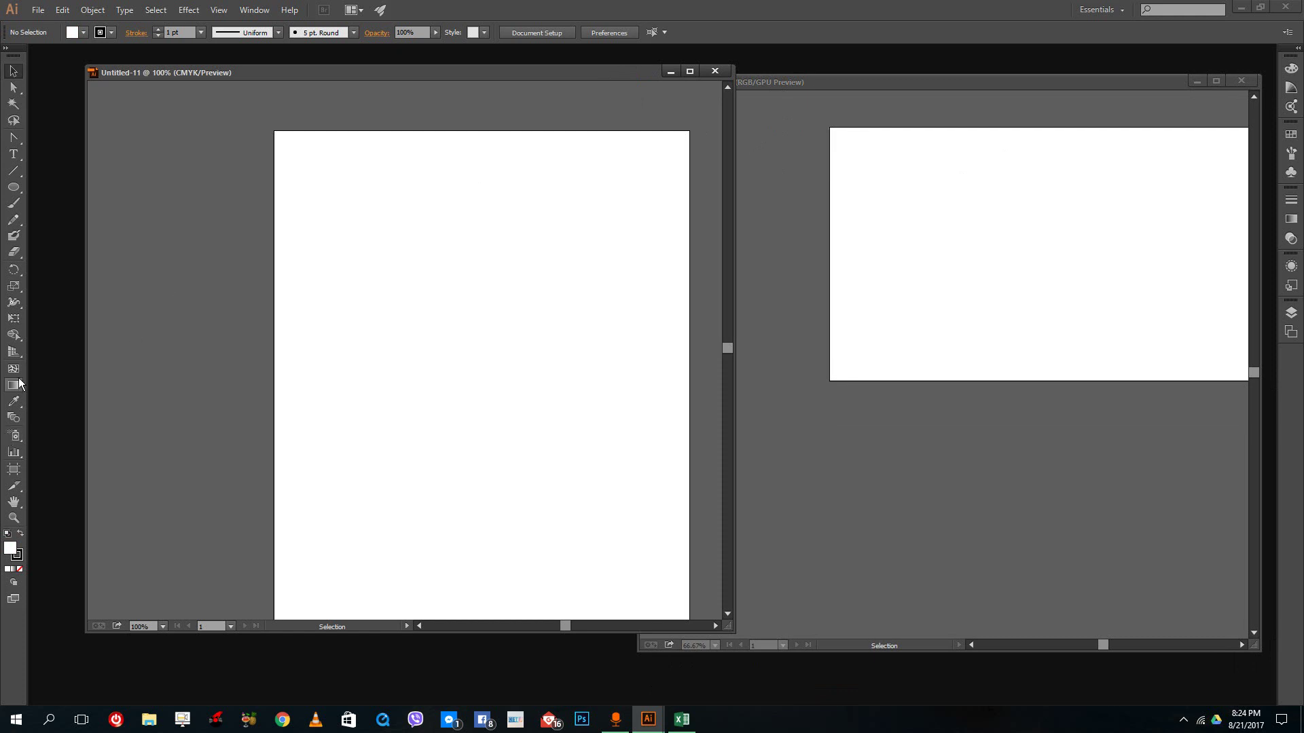
# Draw a 429 pt circle on the CMYK artboard and nudge it lower-left.
pyautogui.click(14, 188)
pyautogui.moveTo(386, 213)
pyautogui.mouseDown()
pyautogui.moveTo(672, 472)
pyautogui.moveTo(678, 505)
pyautogui.mouseUp()
pyautogui.click(13, 70)
pyautogui.moveTo(677, 287); pyautogui.dragTo(646, 294)
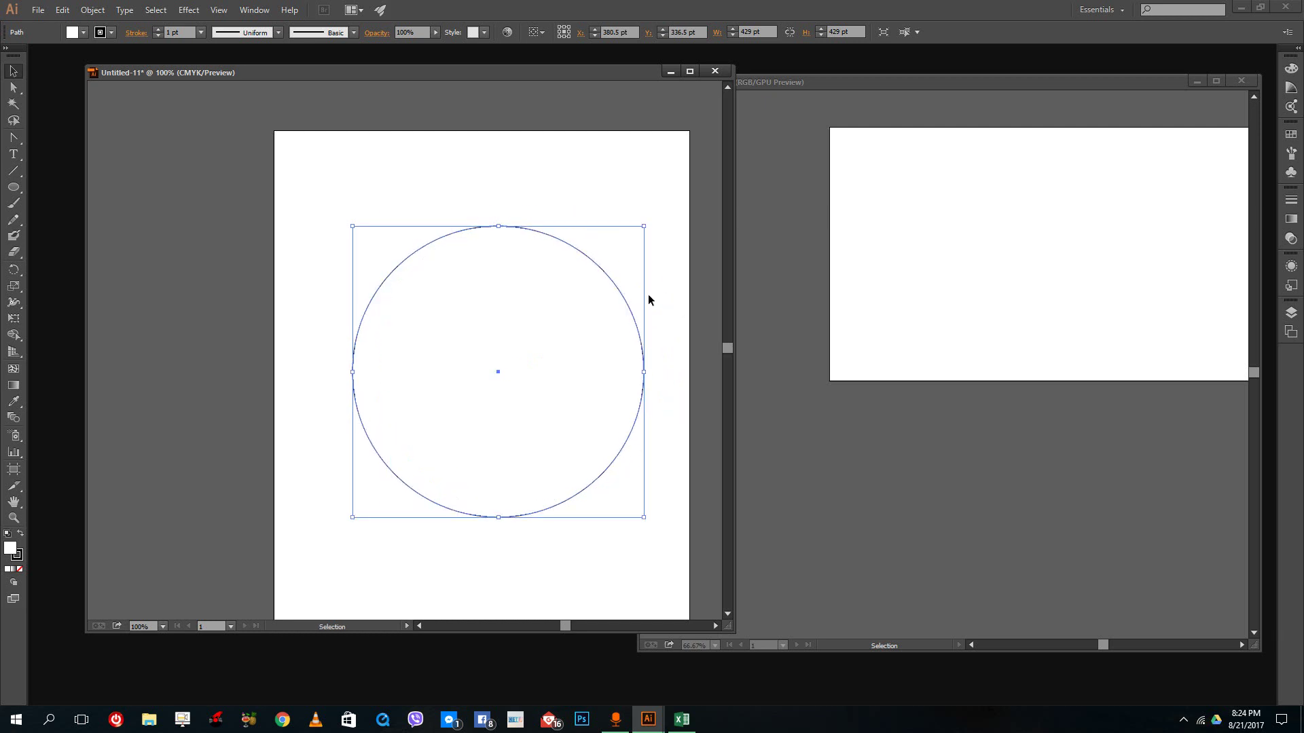
# Fill the circle with a linear gradient running from white to red.
pyautogui.click(13, 569)
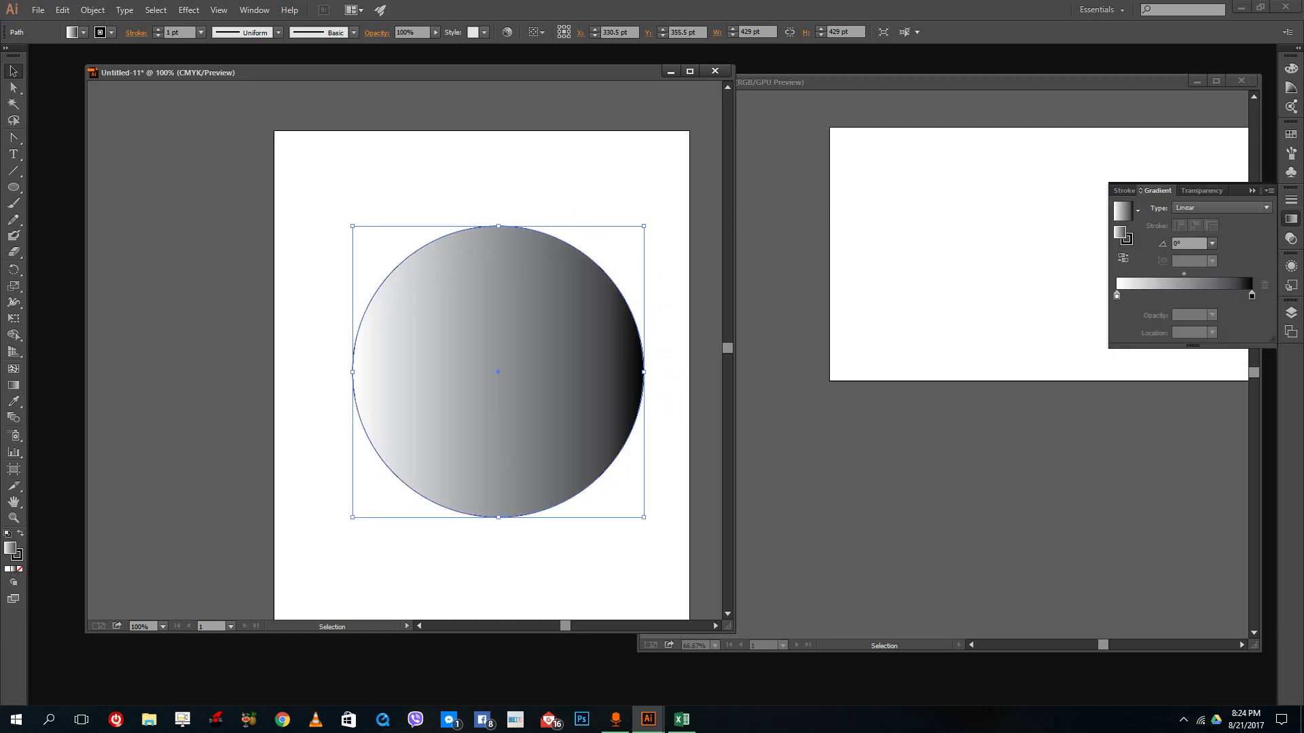
pyautogui.doubleClick(1251, 296)
pyautogui.click(1112, 337)
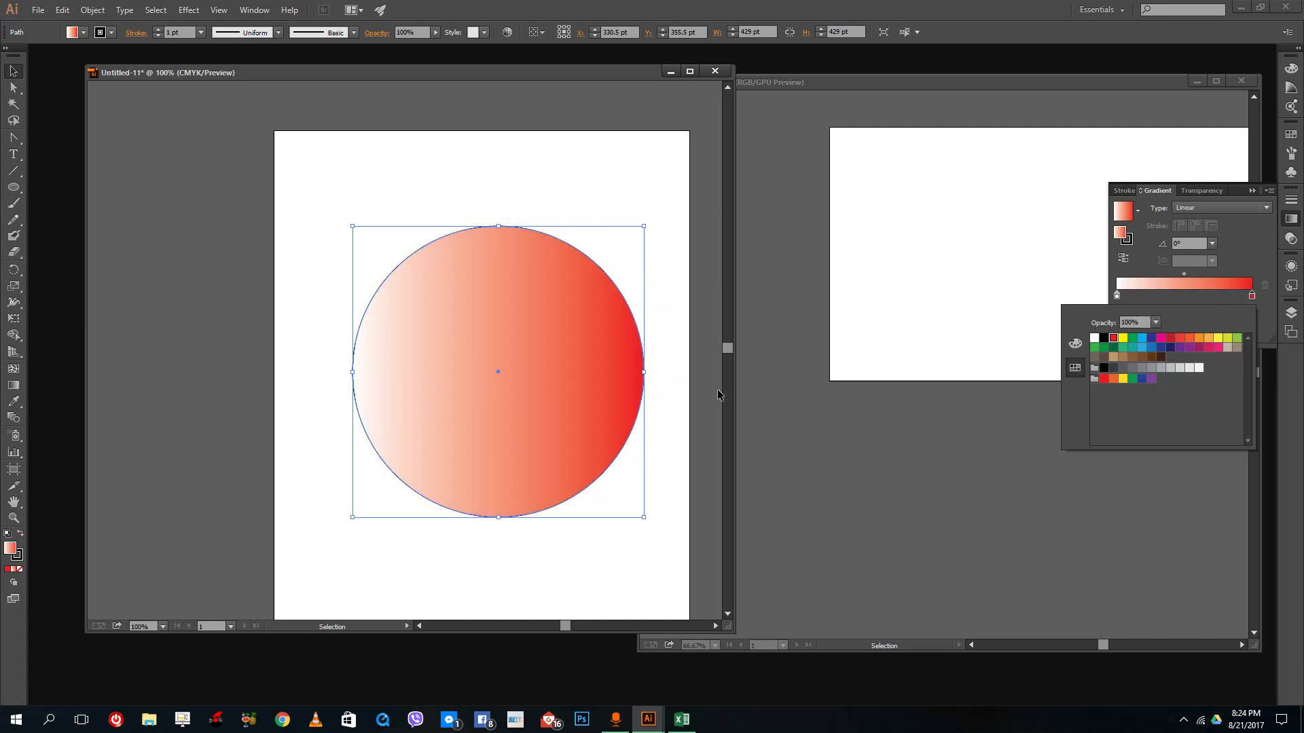
pyautogui.click(716, 394)
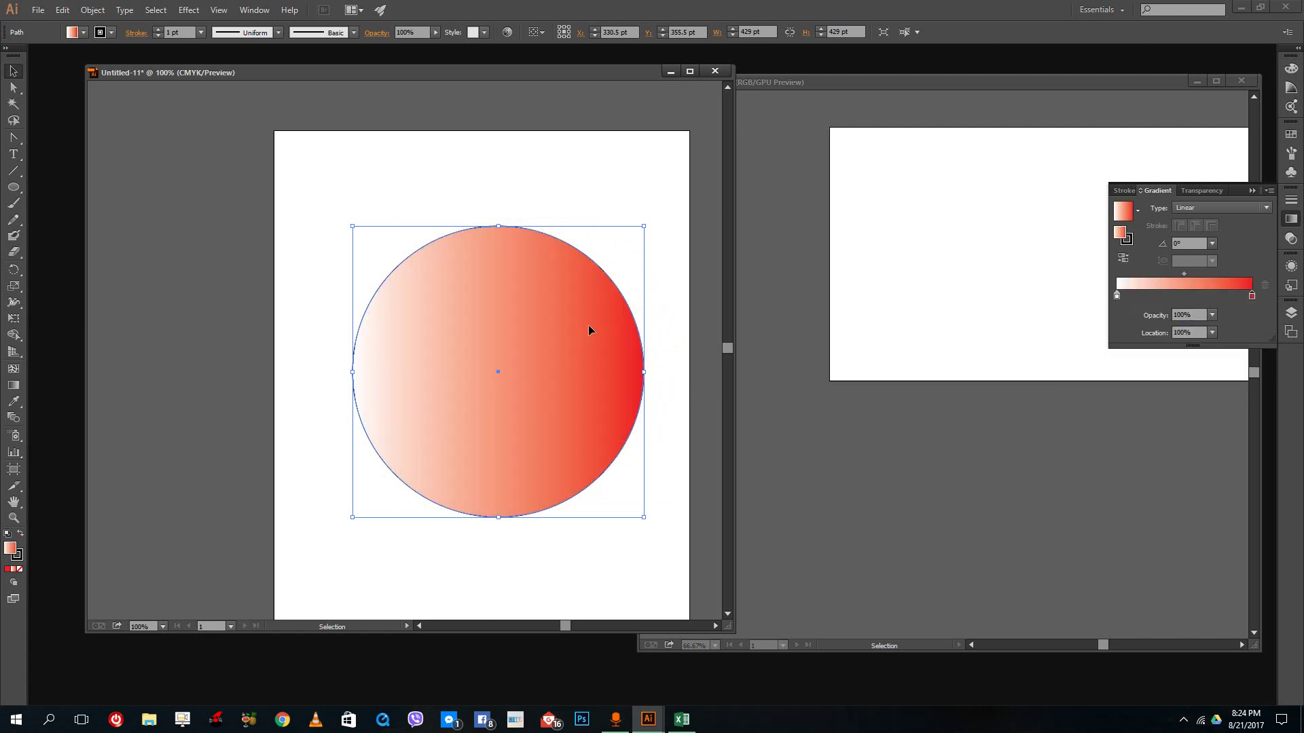
# Paste the gradient circle near the top of the Untitled-10 artboard and reposition both windows.
pyautogui.click(883, 343)
pyautogui.hotkey('ctrl', 'v')
pyautogui.moveTo(945, 339); pyautogui.dragTo(1012, 224)
pyautogui.moveTo(628, 80); pyautogui.dragTo(468, 69)
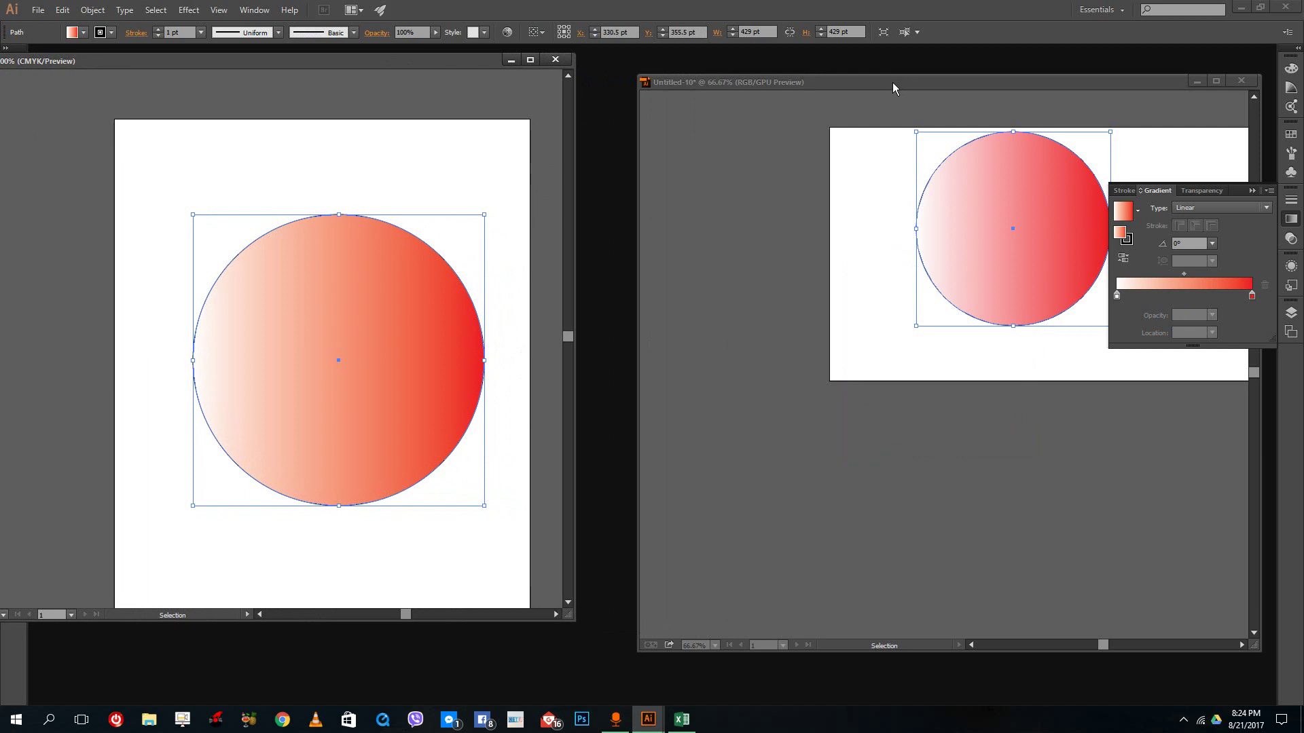
pyautogui.moveTo(889, 85); pyautogui.dragTo(842, 171)
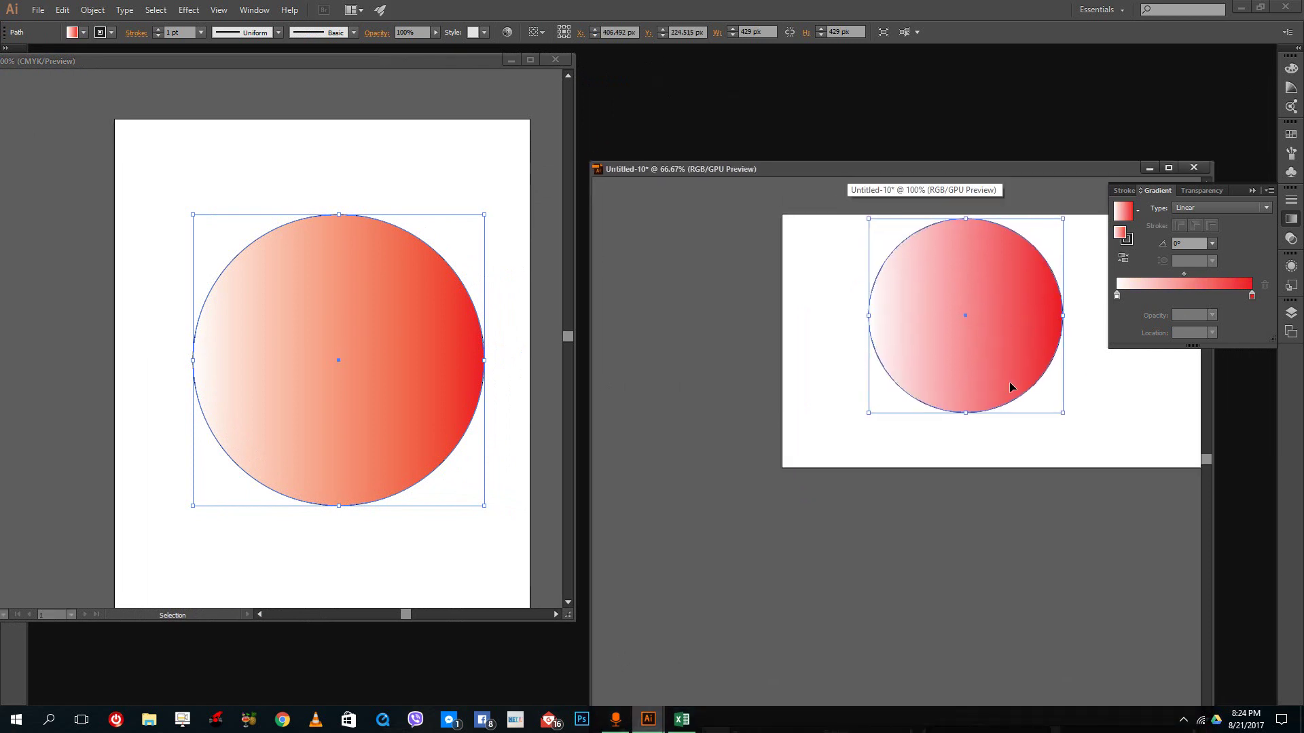
# Select the circles in both documents to compare them and rearrange the windows.
pyautogui.click(431, 397)
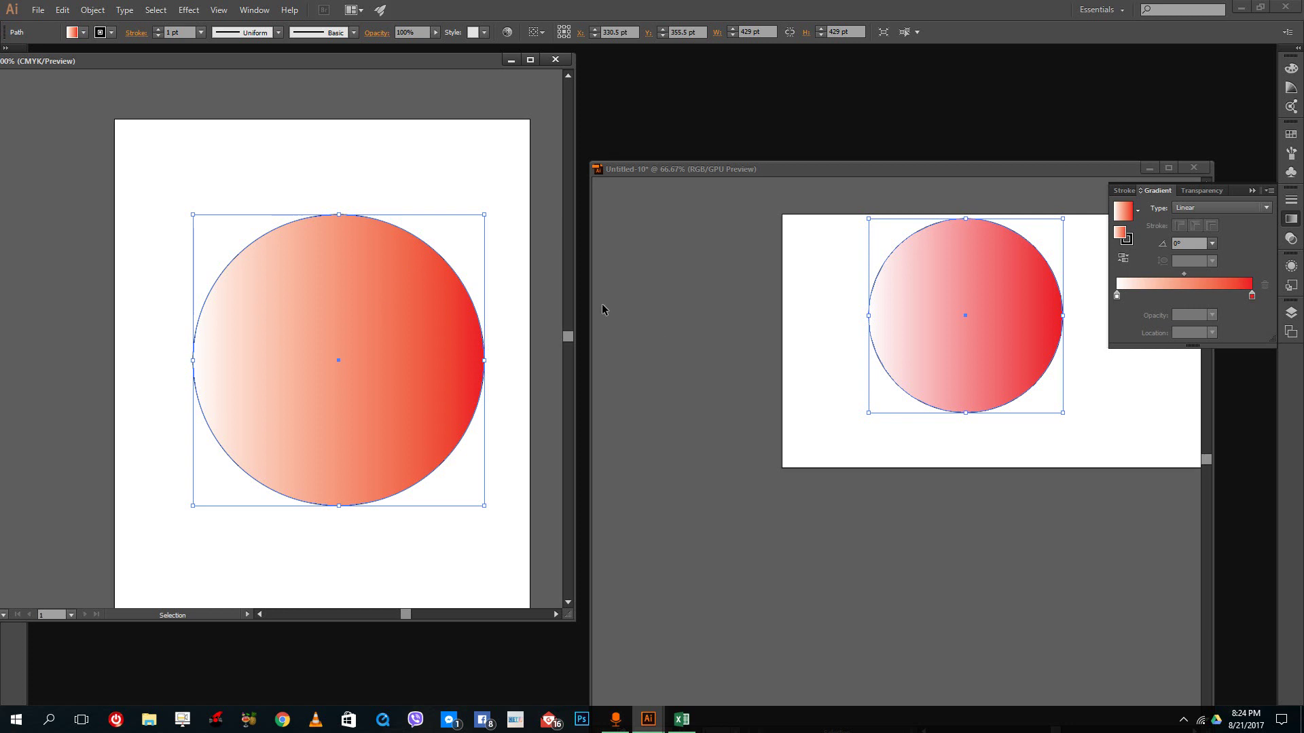
pyautogui.click(1017, 331)
pyautogui.click(993, 475)
pyautogui.moveTo(781, 481); pyautogui.dragTo(1024, 225)
pyautogui.click(1073, 452)
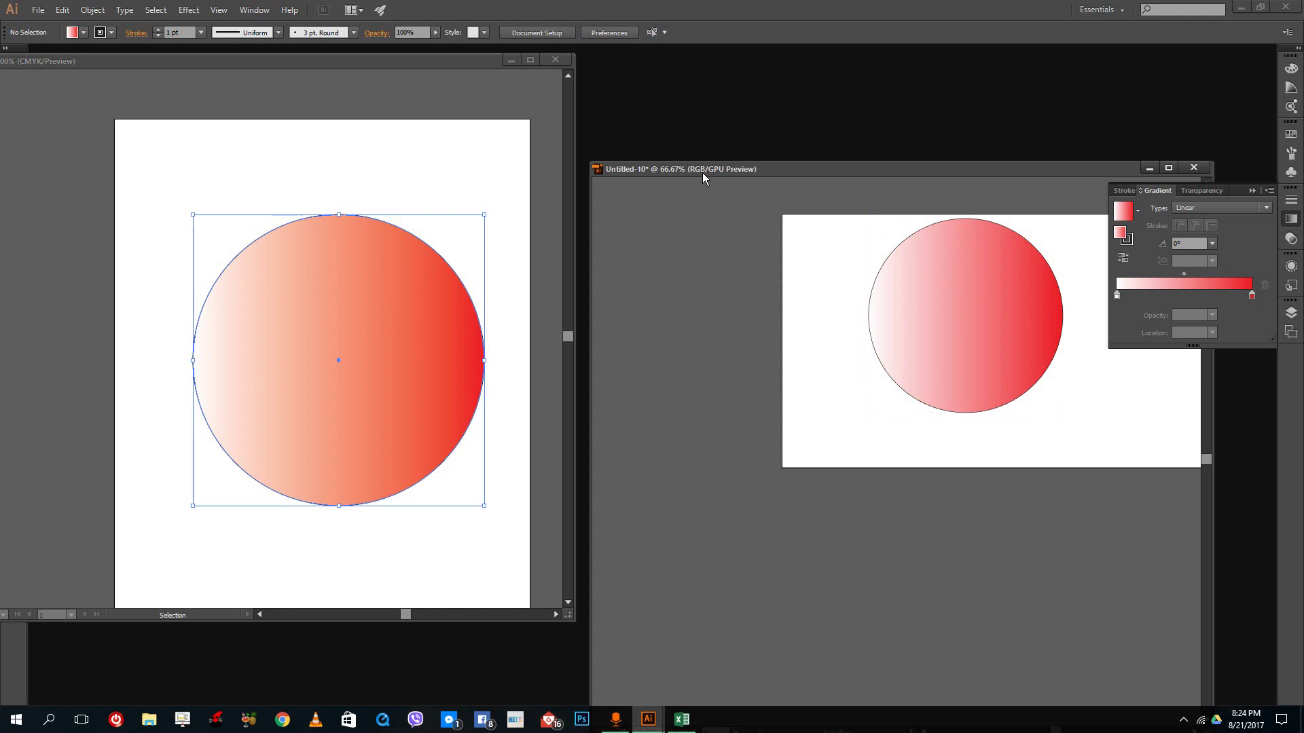
pyautogui.moveTo(707, 168); pyautogui.dragTo(696, 120)
pyautogui.moveTo(733, 415); pyautogui.dragTo(1010, 187)
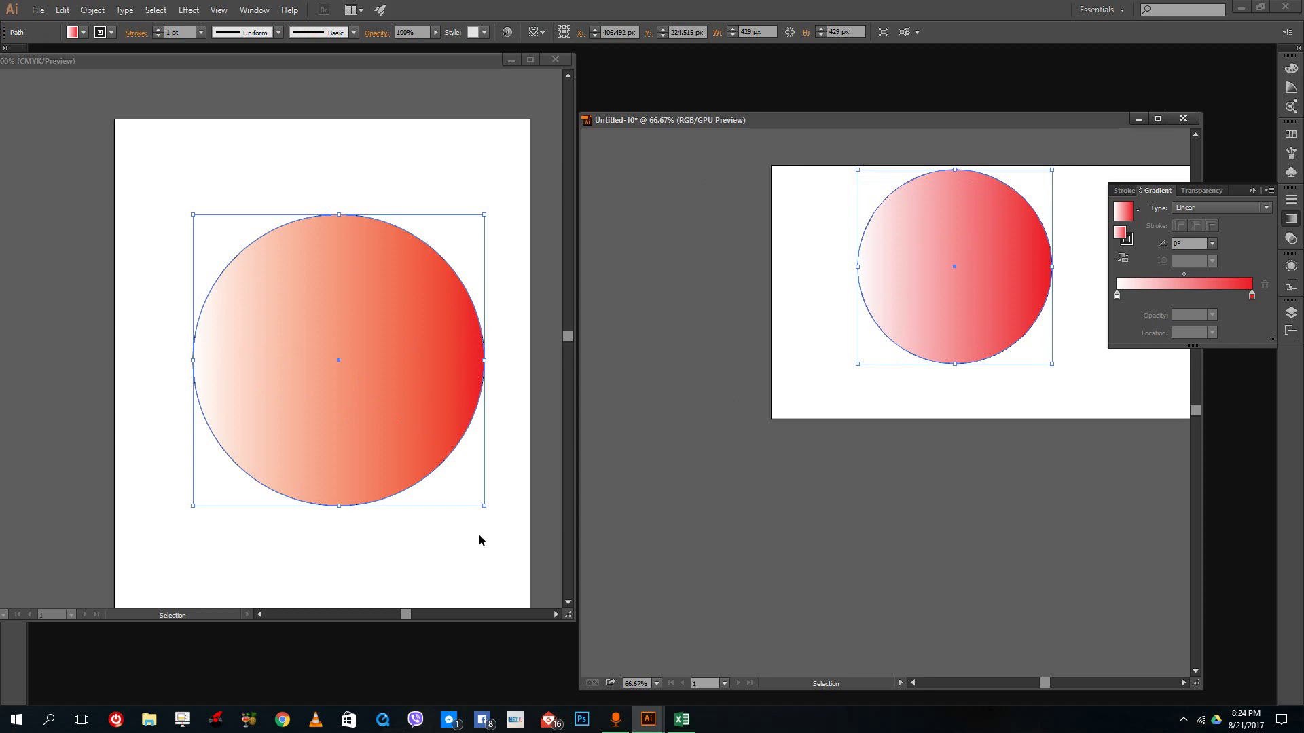
pyautogui.moveTo(55, 60); pyautogui.dragTo(79, 62)
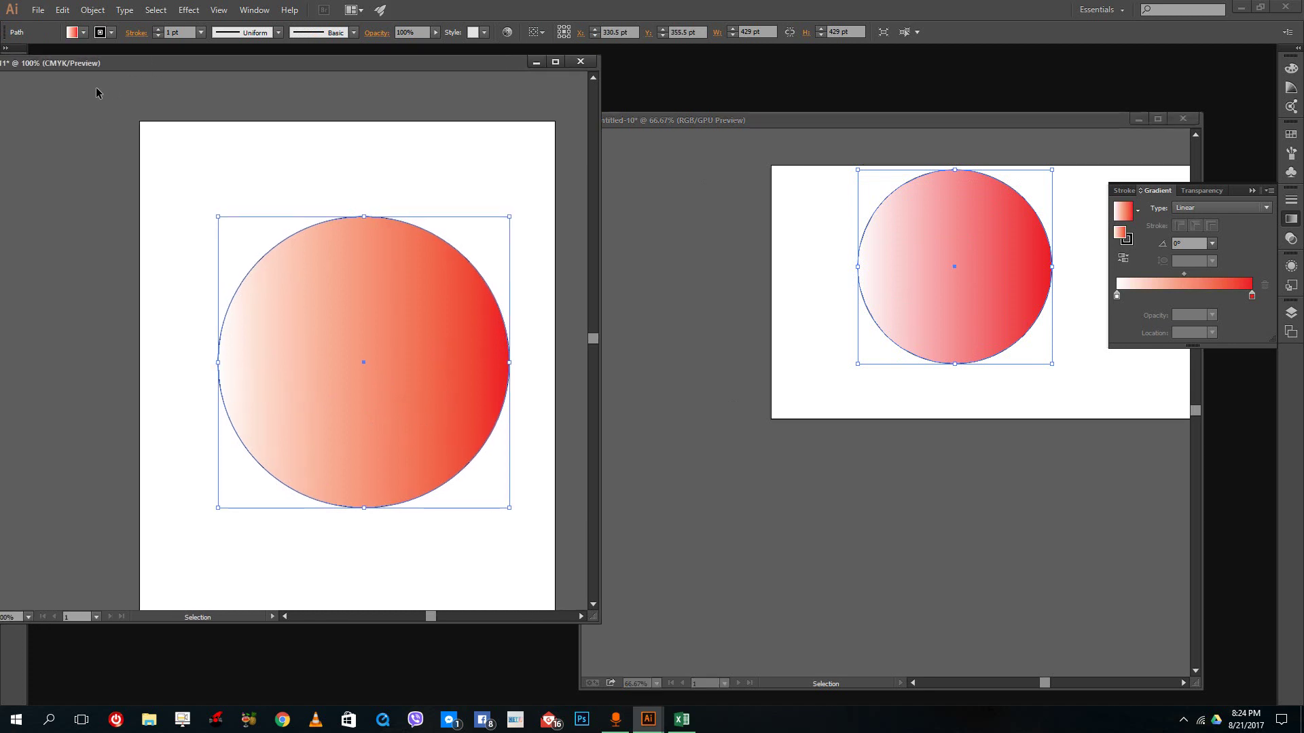
pyautogui.moveTo(209, 65); pyautogui.dragTo(415, 95)
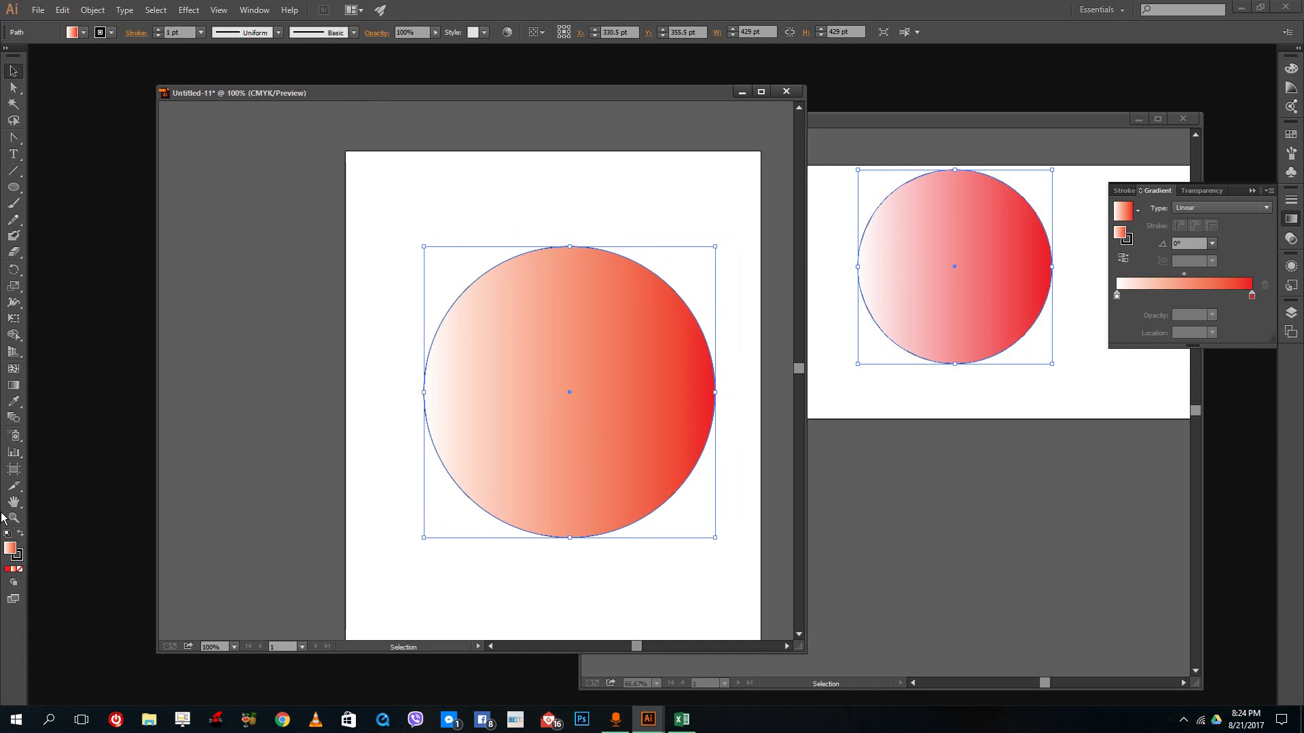
# Draw a 437 x 63 pt bar across the CMYK artboard's top with a white-to-dark-blue gradient.
pyautogui.moveTo(13, 188); pyautogui.dragTo(55, 190)
pyautogui.moveTo(377, 171)
pyautogui.mouseDown()
pyautogui.moveTo(501, 218)
pyautogui.moveTo(673, 214)
pyautogui.mouseUp()
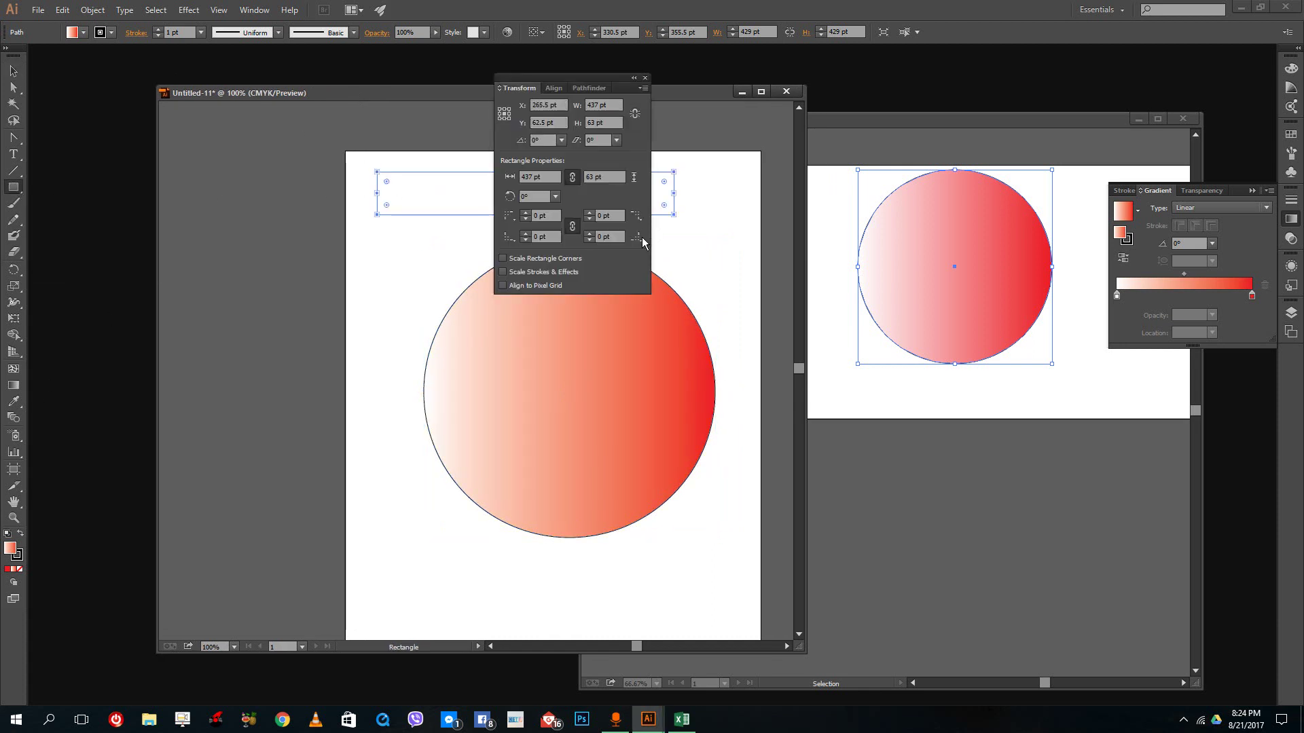
pyautogui.click(645, 78)
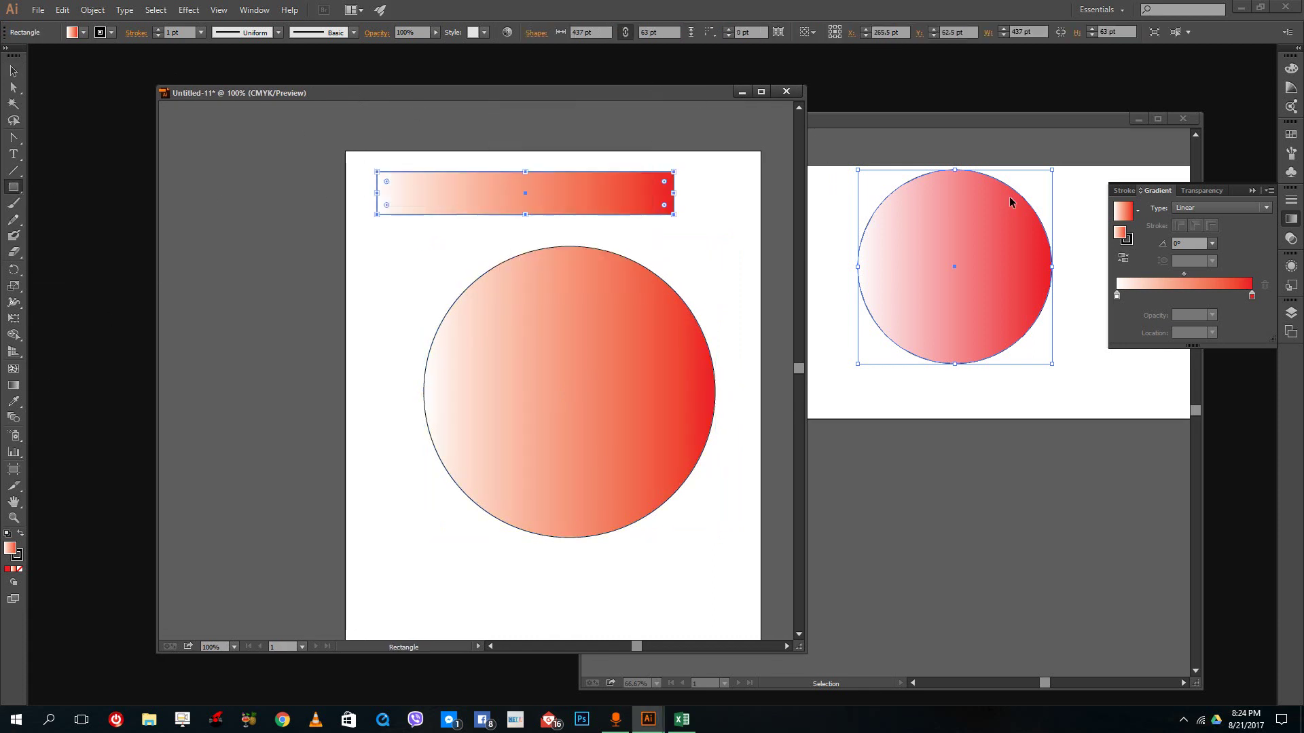
pyautogui.doubleClick(1252, 297)
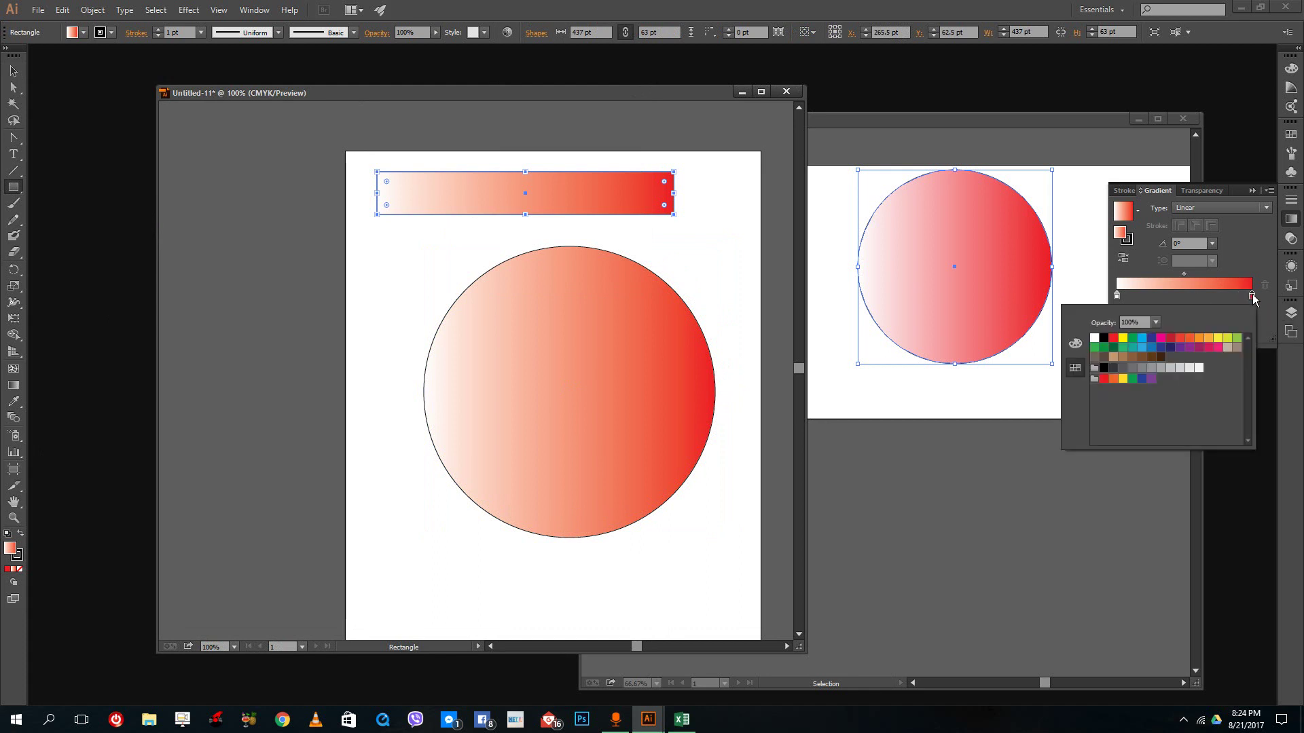
pyautogui.click(1152, 339)
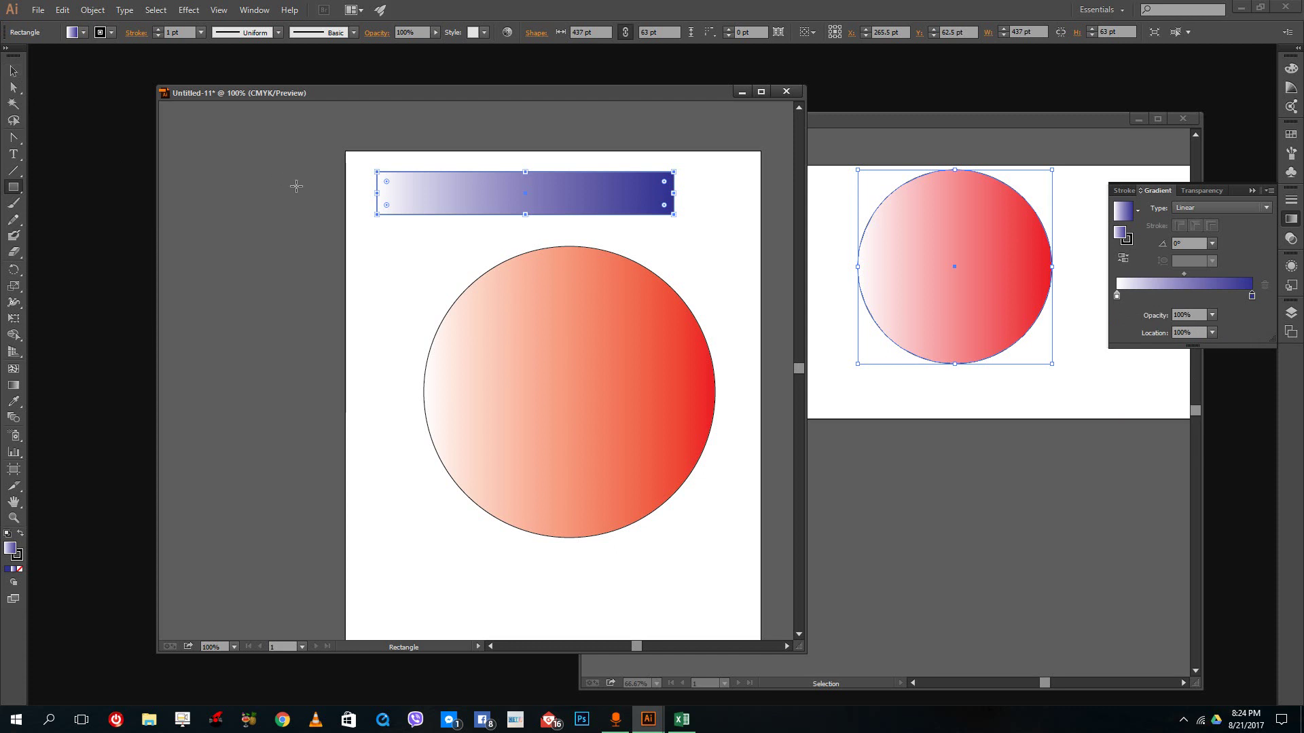
pyautogui.click(326, 192)
pyautogui.click(679, 380)
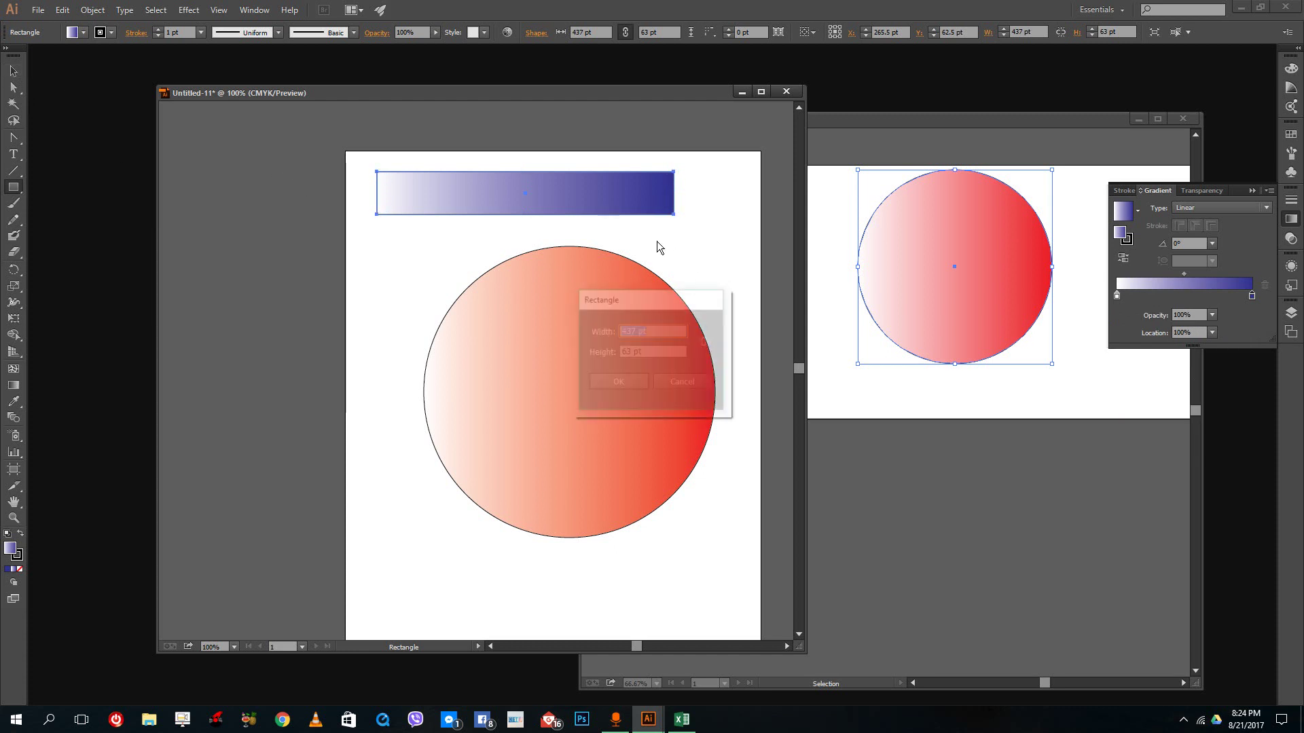
# Paste a copy of the blue gradient bar below the circle in Untitled-10.
pyautogui.click(12, 72)
pyautogui.click(971, 425)
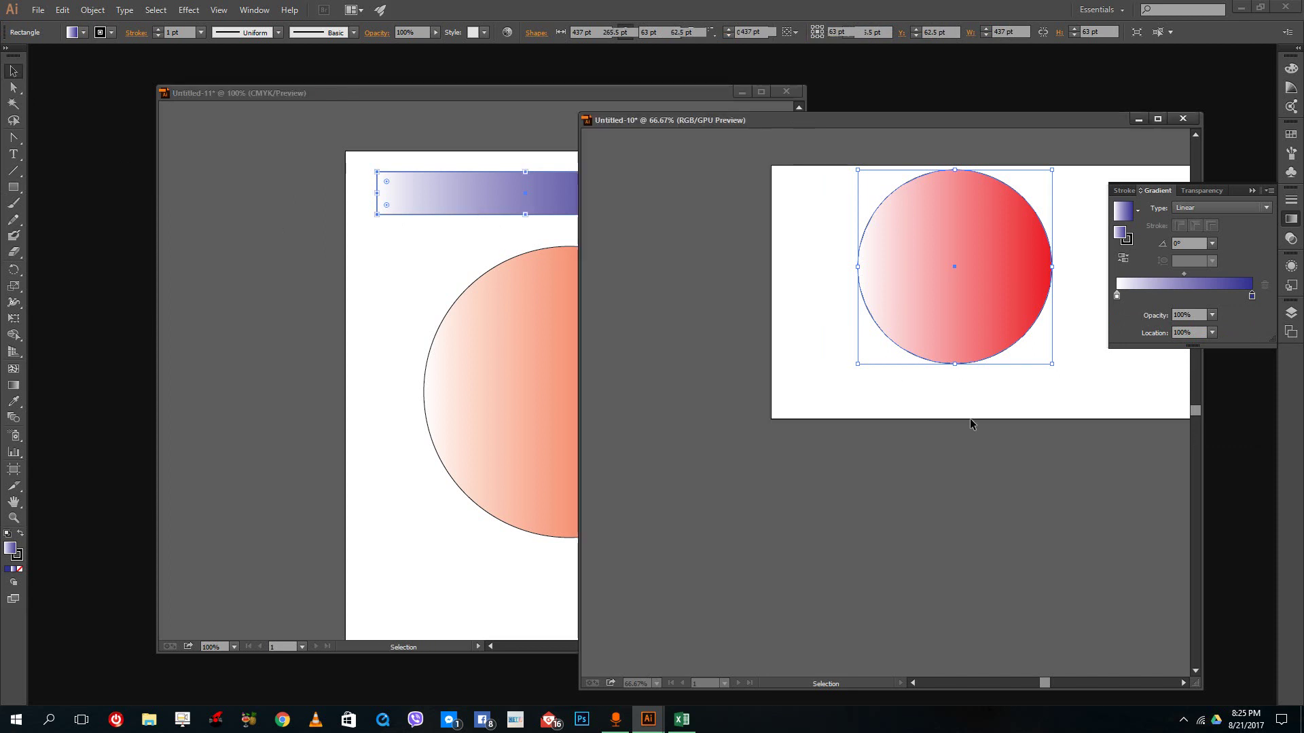
pyautogui.hotkey('ctrl', 'v')
pyautogui.moveTo(954, 400); pyautogui.dragTo(990, 386)
pyautogui.click(642, 196)
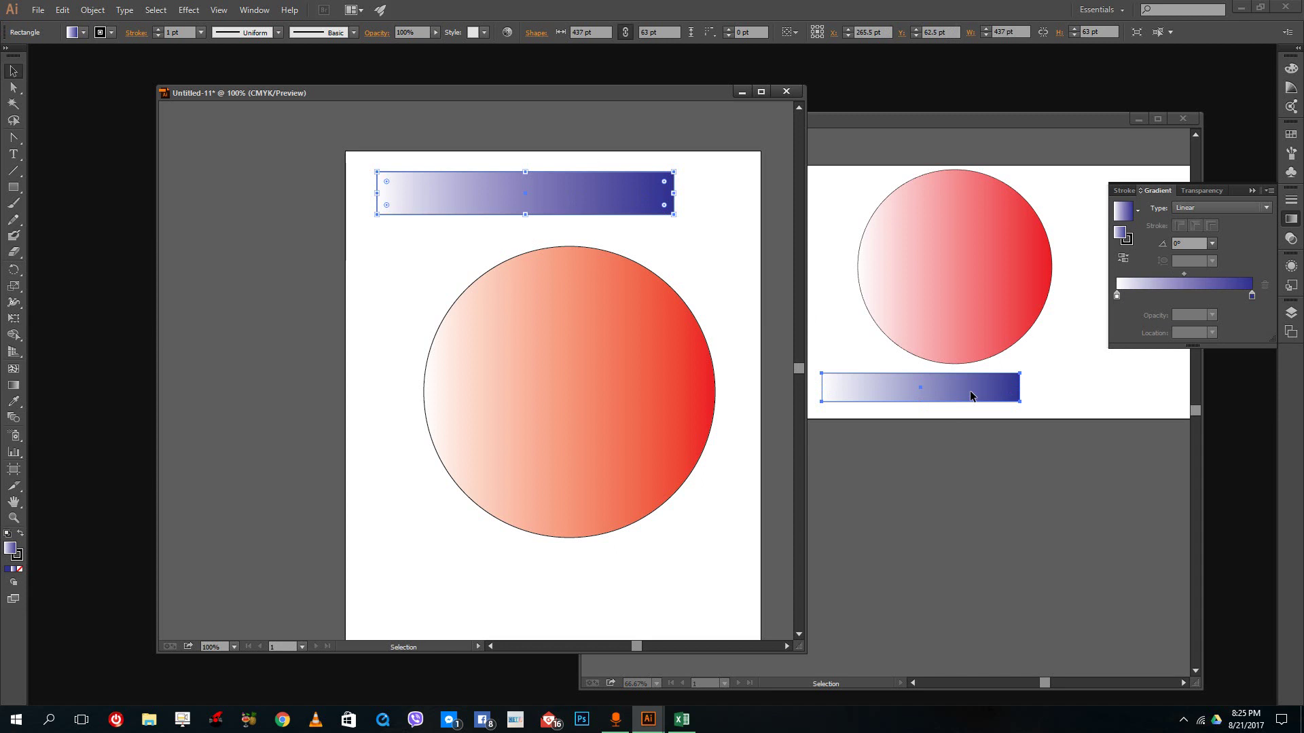
# Draw a small 120 x 87 pt ellipse above-left of the red circle.
pyautogui.click(14, 188)
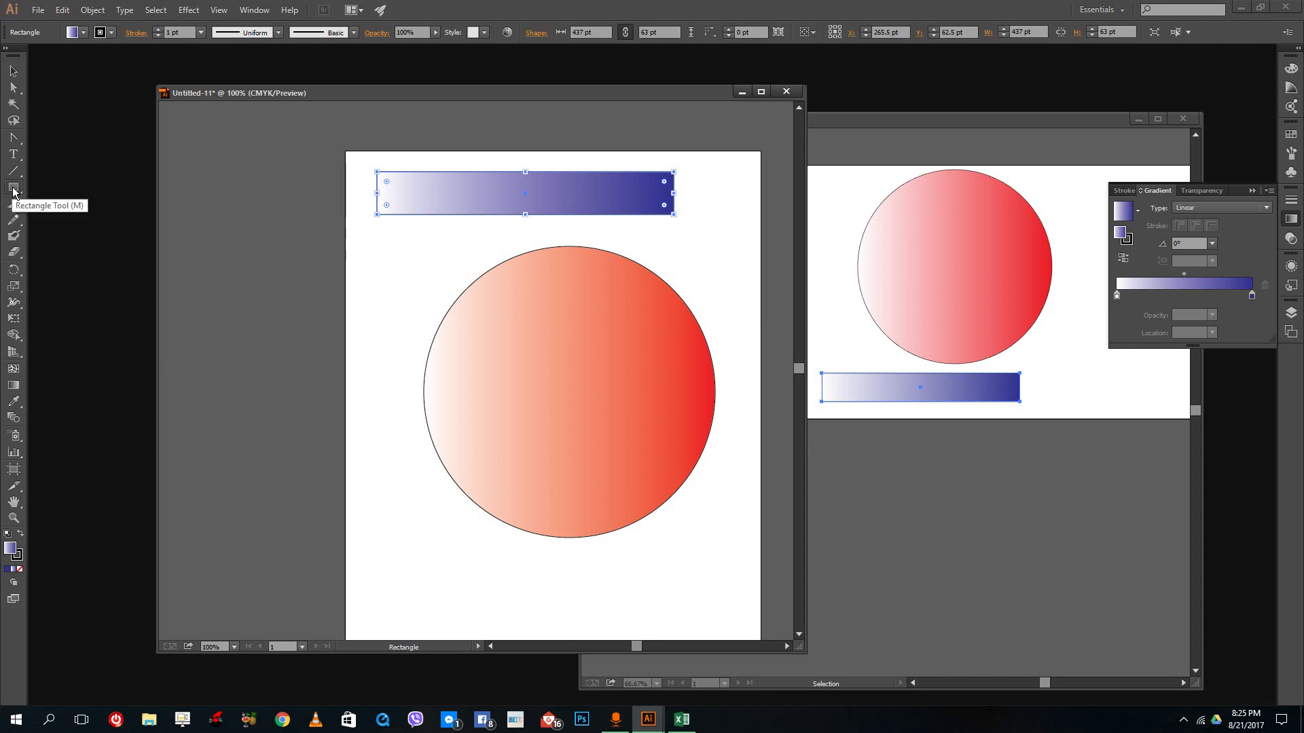
pyautogui.moveTo(13, 192); pyautogui.dragTo(60, 220)
pyautogui.moveTo(369, 238); pyautogui.dragTo(452, 297)
pyautogui.press('v')
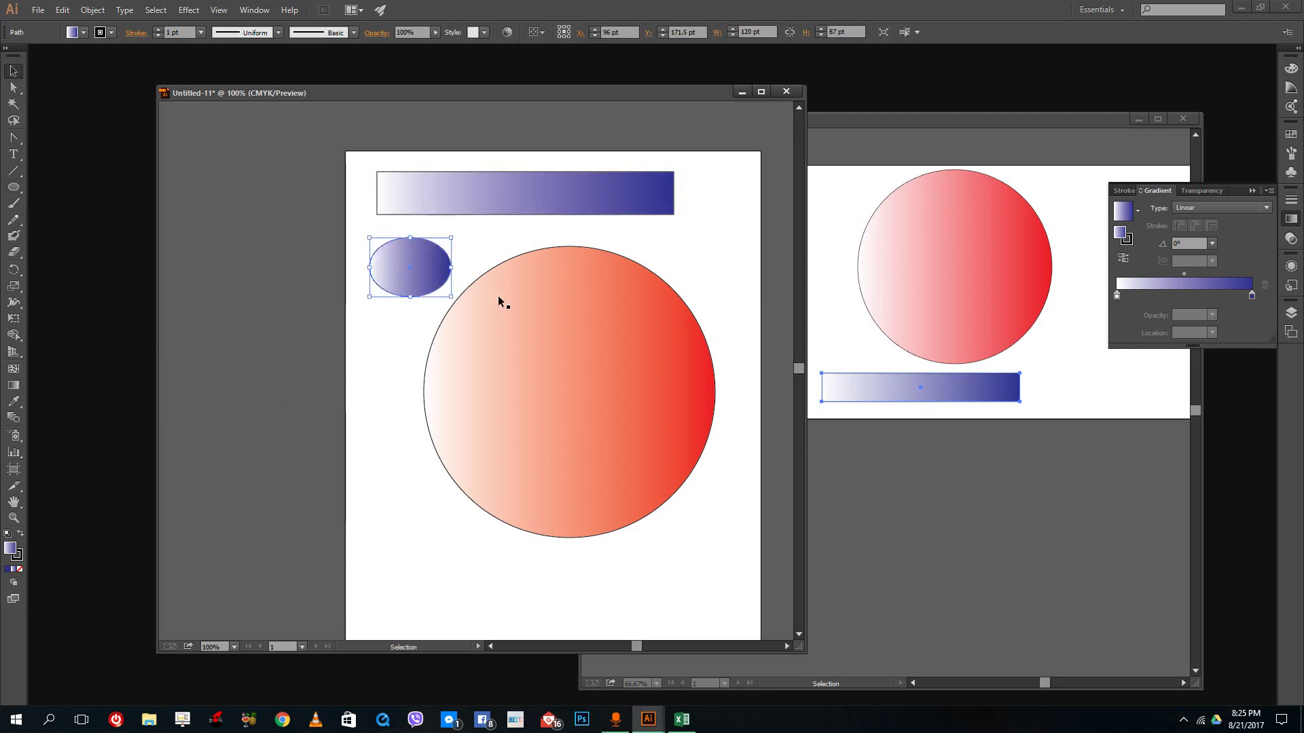
# Switch the ellipse's fill to a solid yellow-green from the Color spectrum.
pyautogui.click(9, 569)
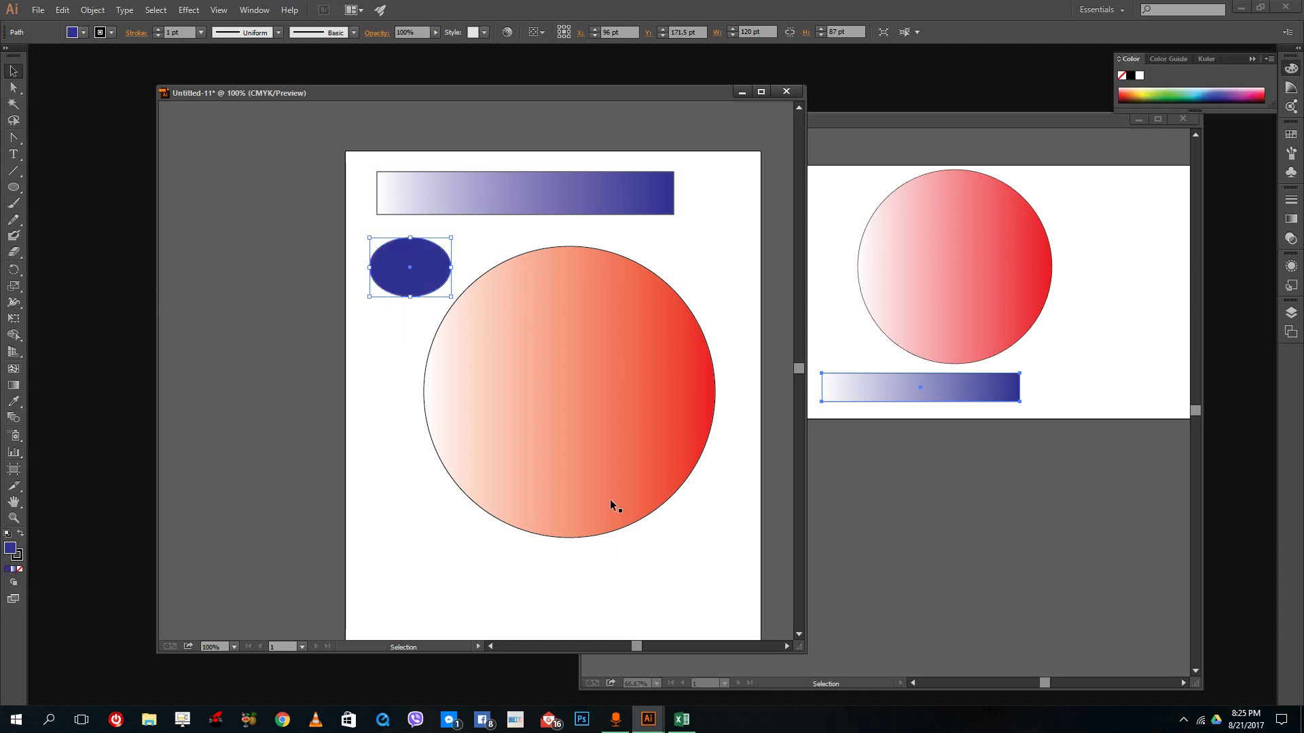
pyautogui.click(1171, 88)
pyautogui.click(1168, 93)
pyautogui.click(1172, 86)
pyautogui.click(1171, 87)
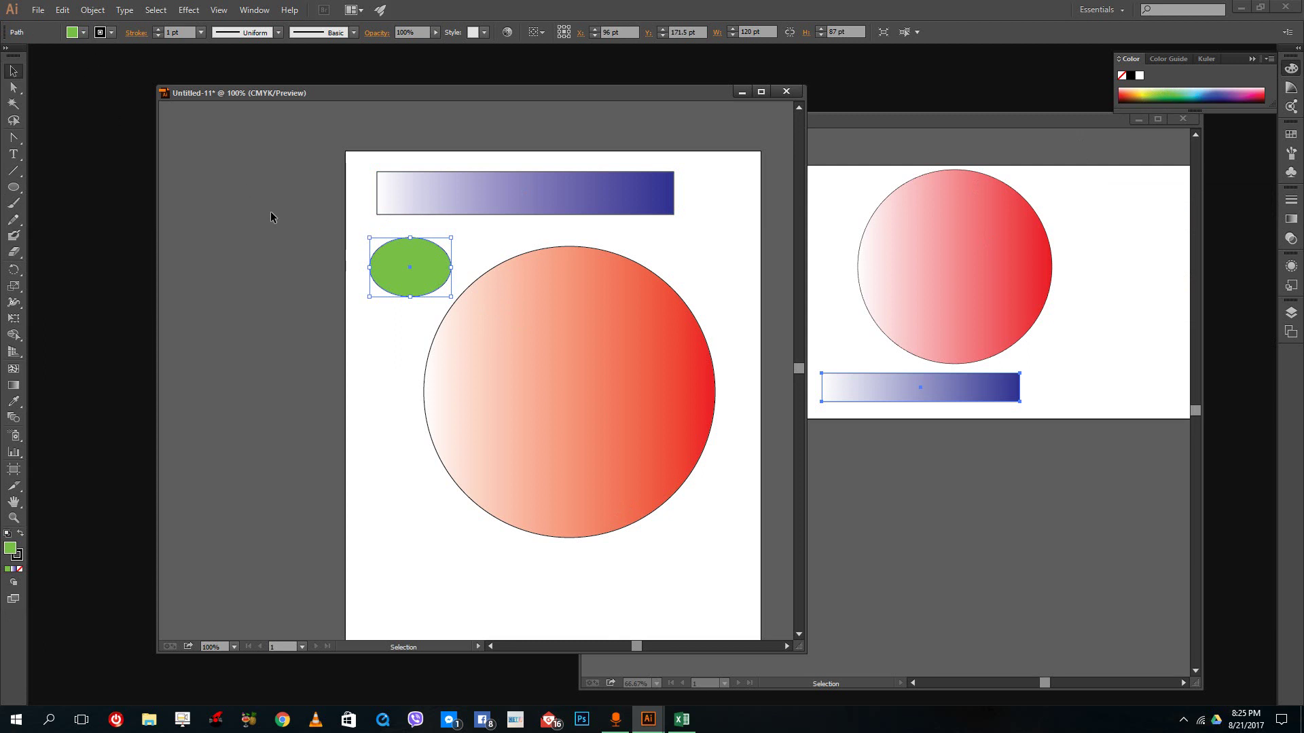
# Paste the green ellipse into Untitled-10 at the artboard's top-left.
pyautogui.click(1081, 236)
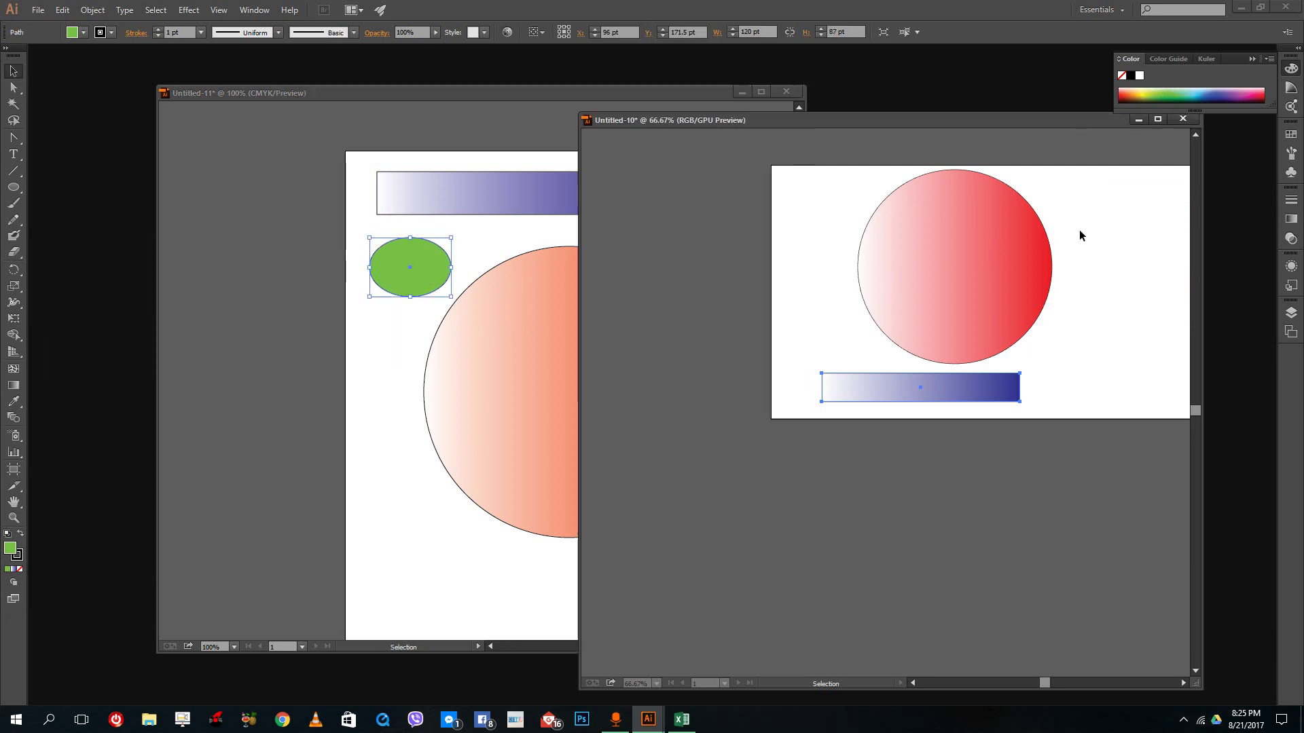
pyautogui.hotkey('ctrl', 'v')
pyautogui.moveTo(883, 400); pyautogui.dragTo(812, 253)
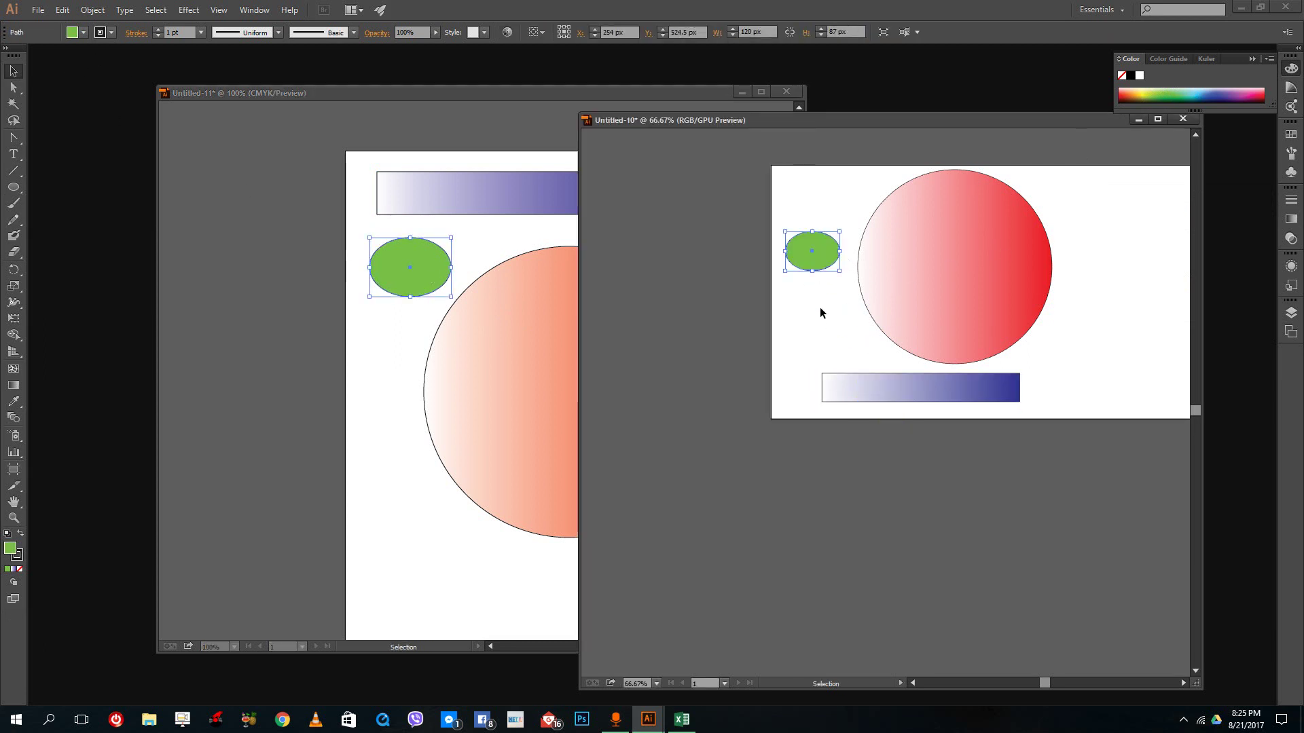
# Try several greens on the spectrum and settle on dark green for the RGB ellipse.
pyautogui.click(1172, 89)
pyautogui.click(1163, 89)
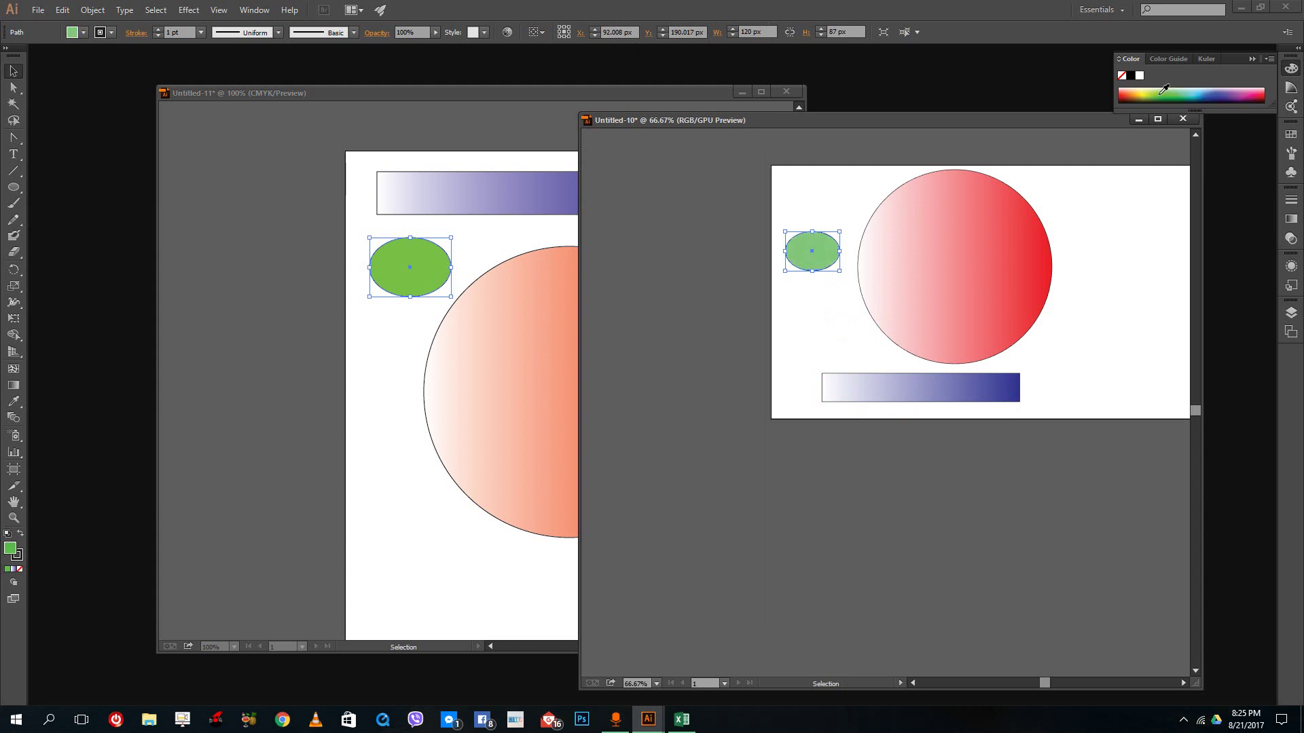
pyautogui.click(1159, 90)
pyautogui.click(329, 265)
pyautogui.click(830, 256)
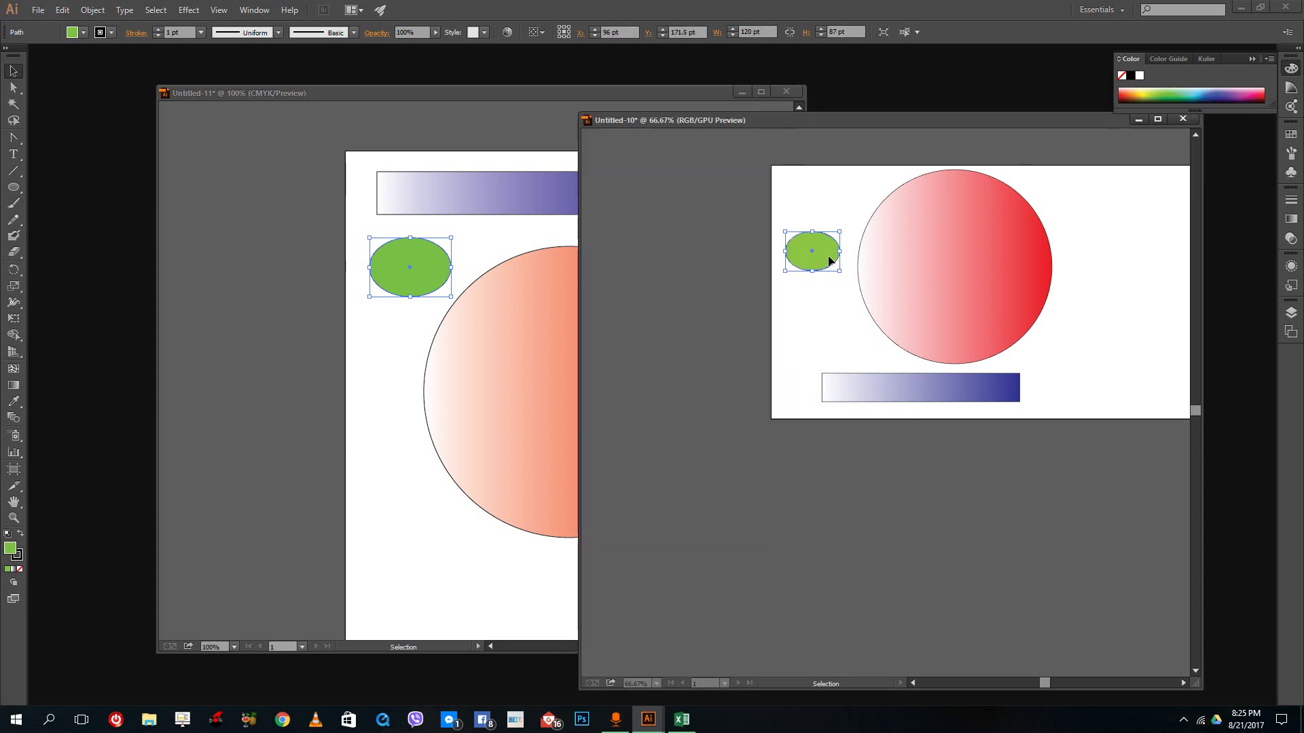
pyautogui.click(1183, 89)
pyautogui.click(1205, 89)
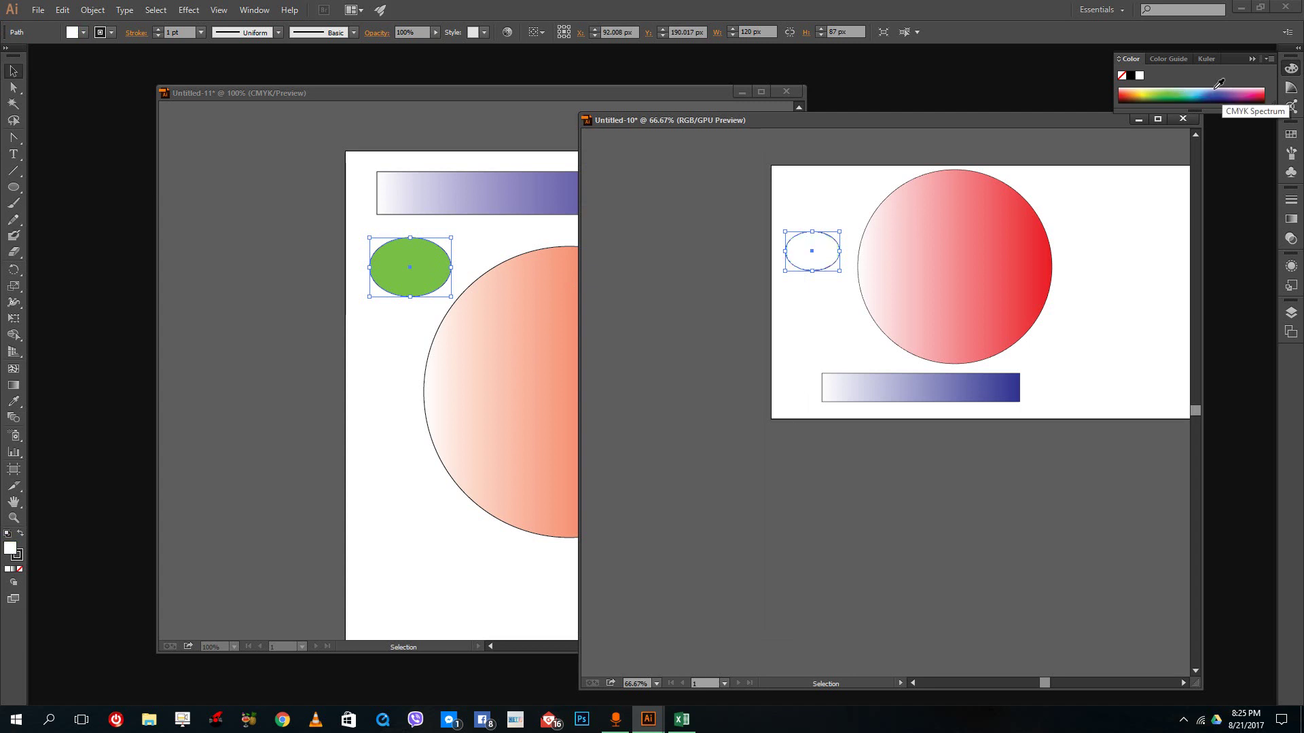
pyautogui.click(1183, 89)
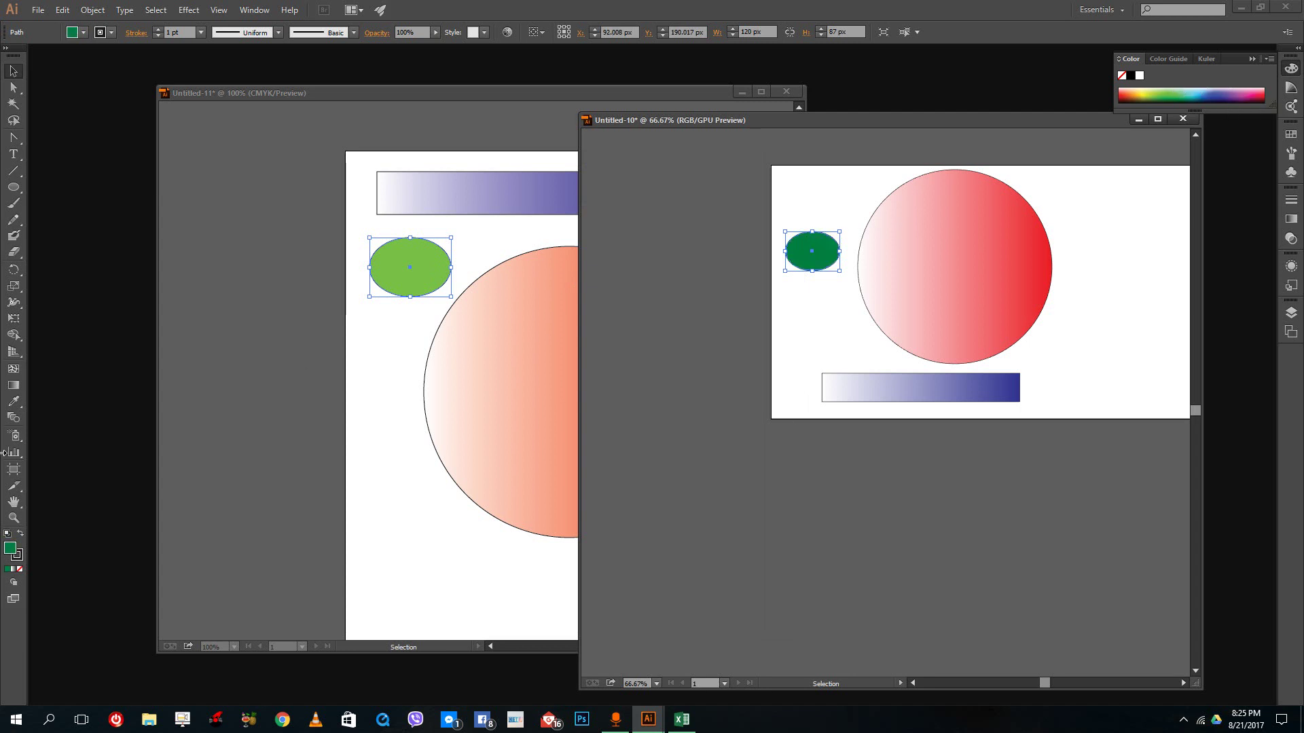
# In the Color Picker set G 255 and B 0 (00FF00) for the ellipse, then deselect.
pyautogui.doubleClick(11, 549)
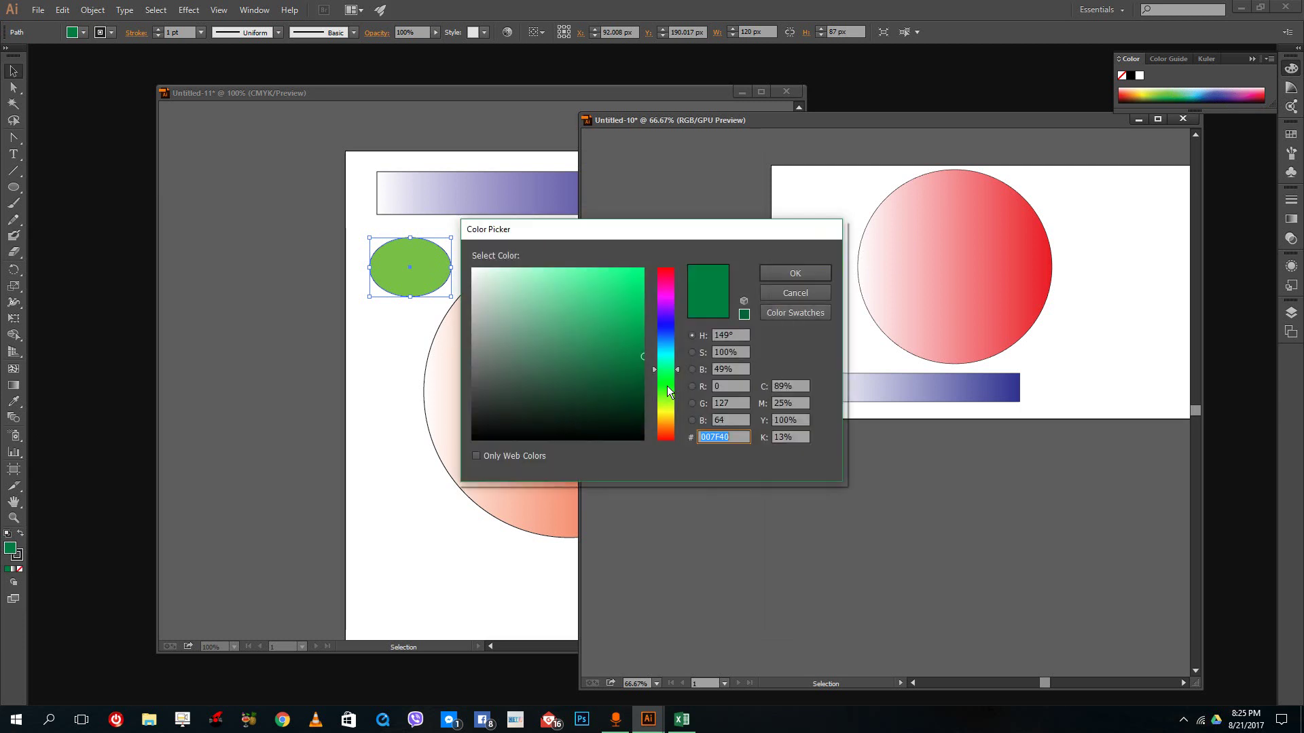
pyautogui.doubleClick(738, 403)
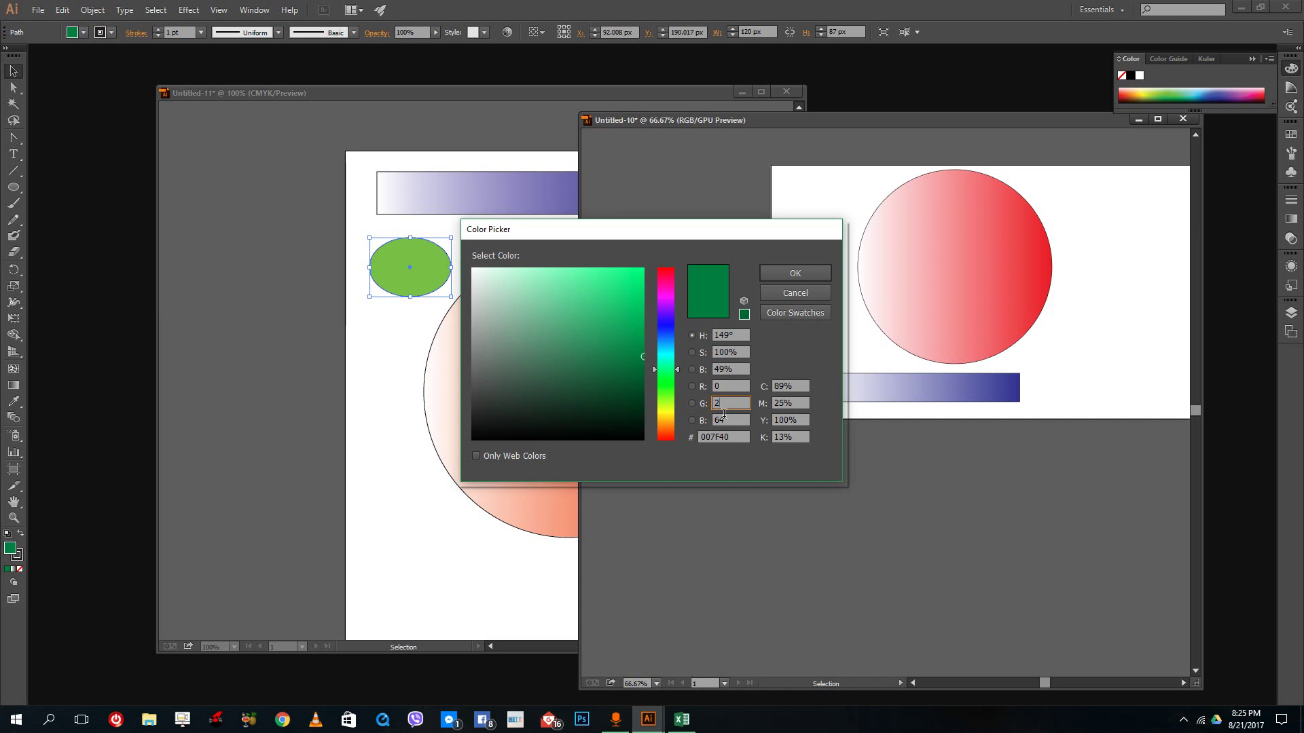
pyautogui.write('255')
pyautogui.press('Tab')
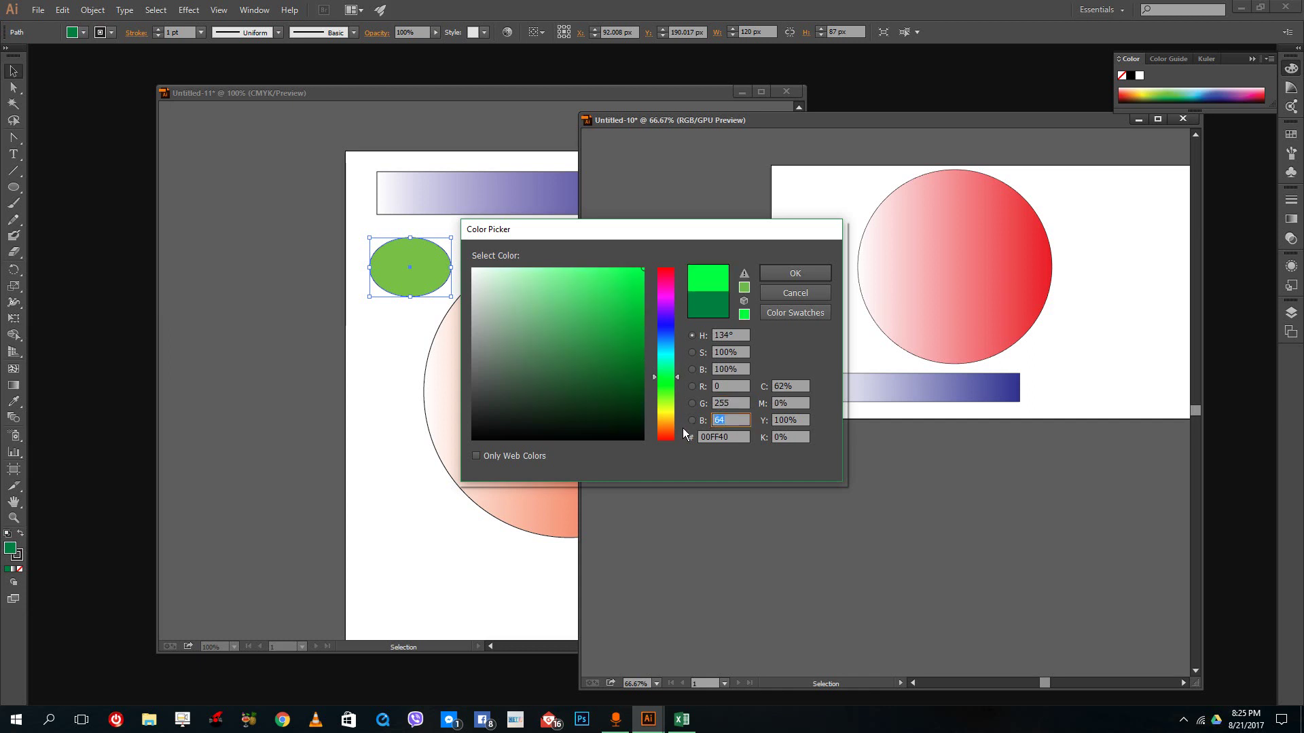
pyautogui.click(739, 402)
pyautogui.press('Tab')
pyautogui.write('0')
pyautogui.click(730, 387)
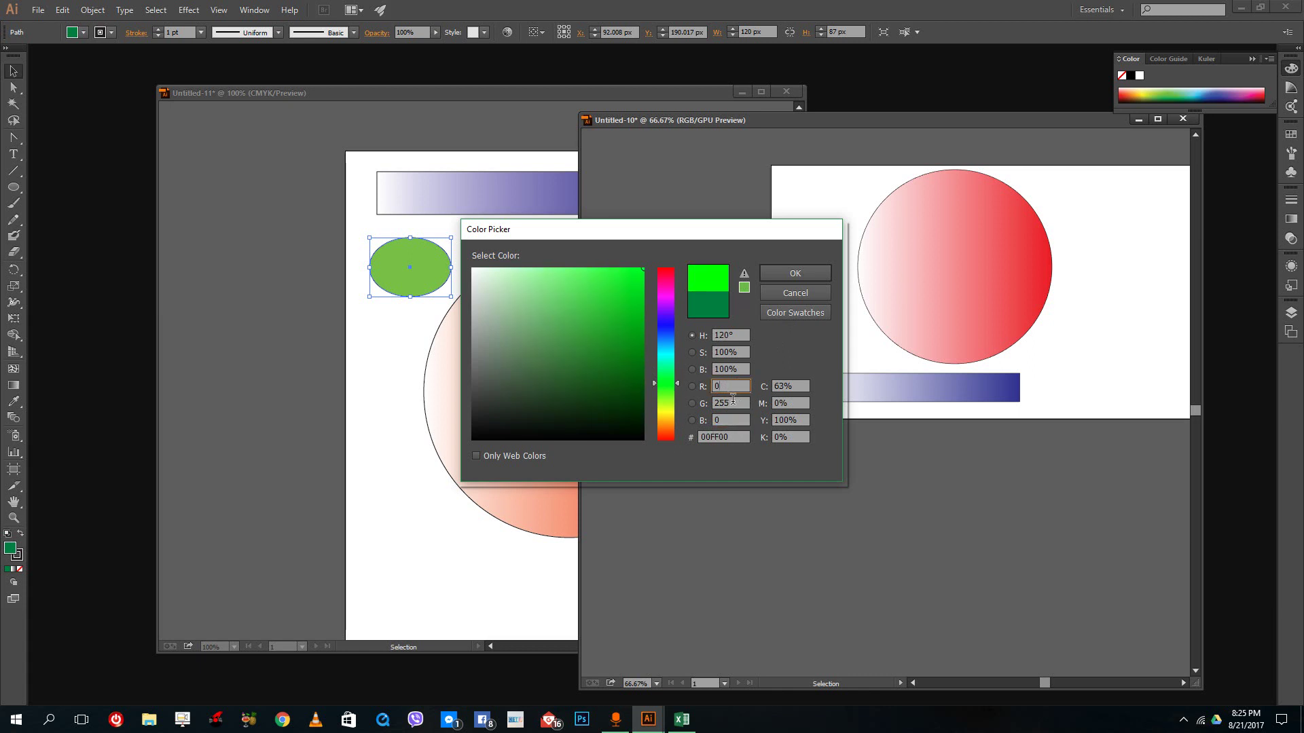
pyautogui.click(731, 402)
pyautogui.click(793, 274)
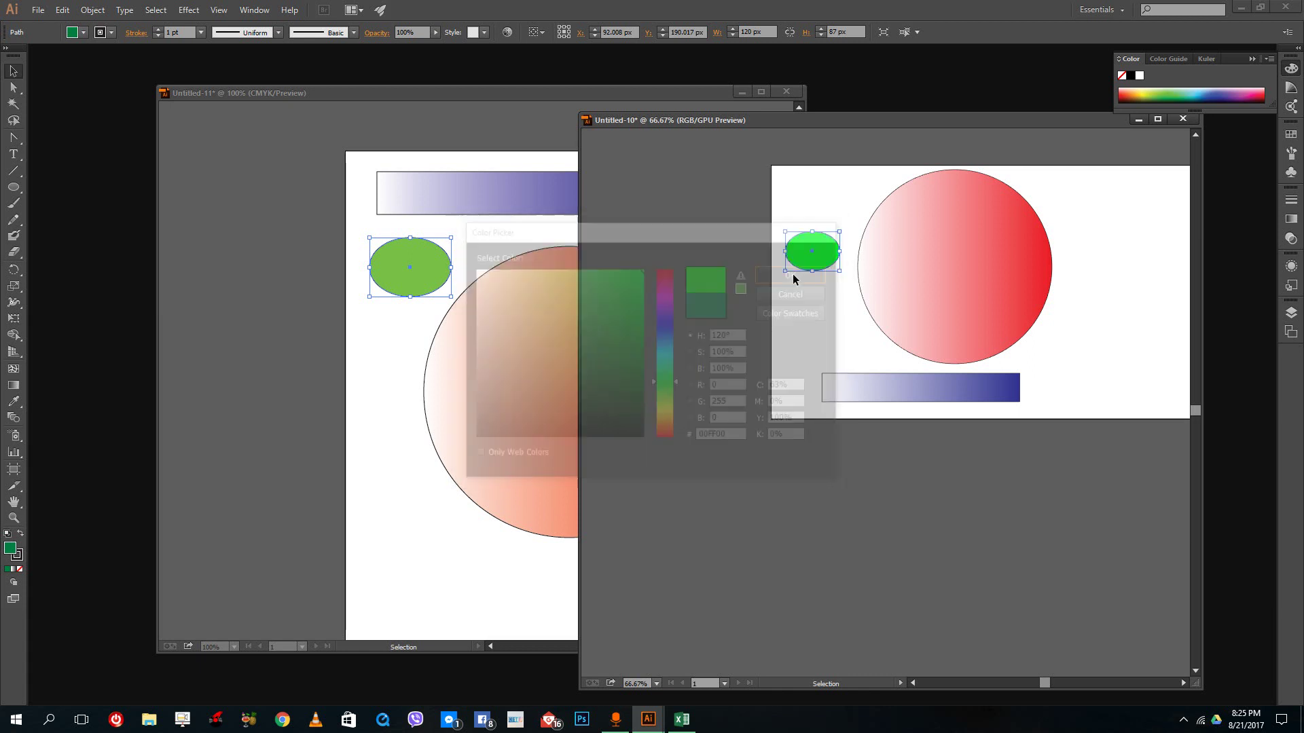
pyautogui.hotkey('ctrl', 'shift', 'a')
# Replace the CMYK document's ellipse with a copy of the bright green ellipse at top-left.
pyautogui.click(822, 248)
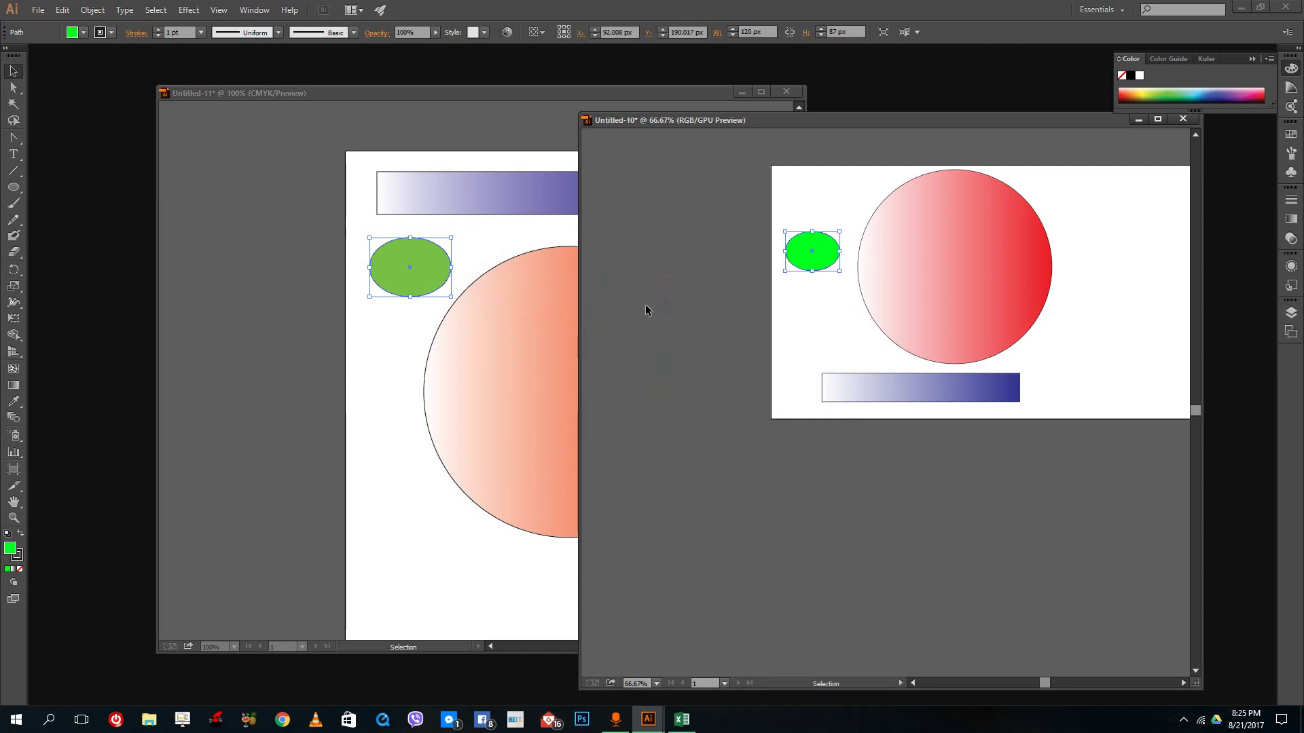
pyautogui.click(394, 263)
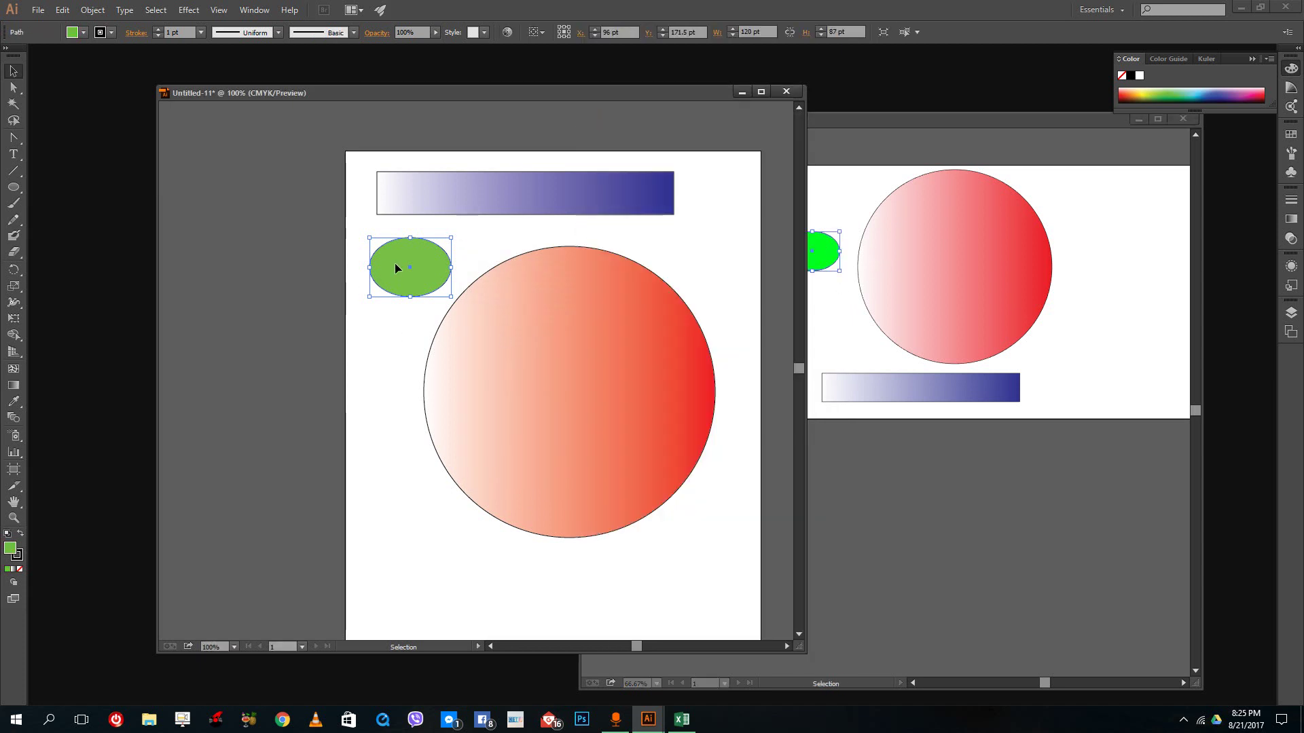
pyautogui.press('Delete')
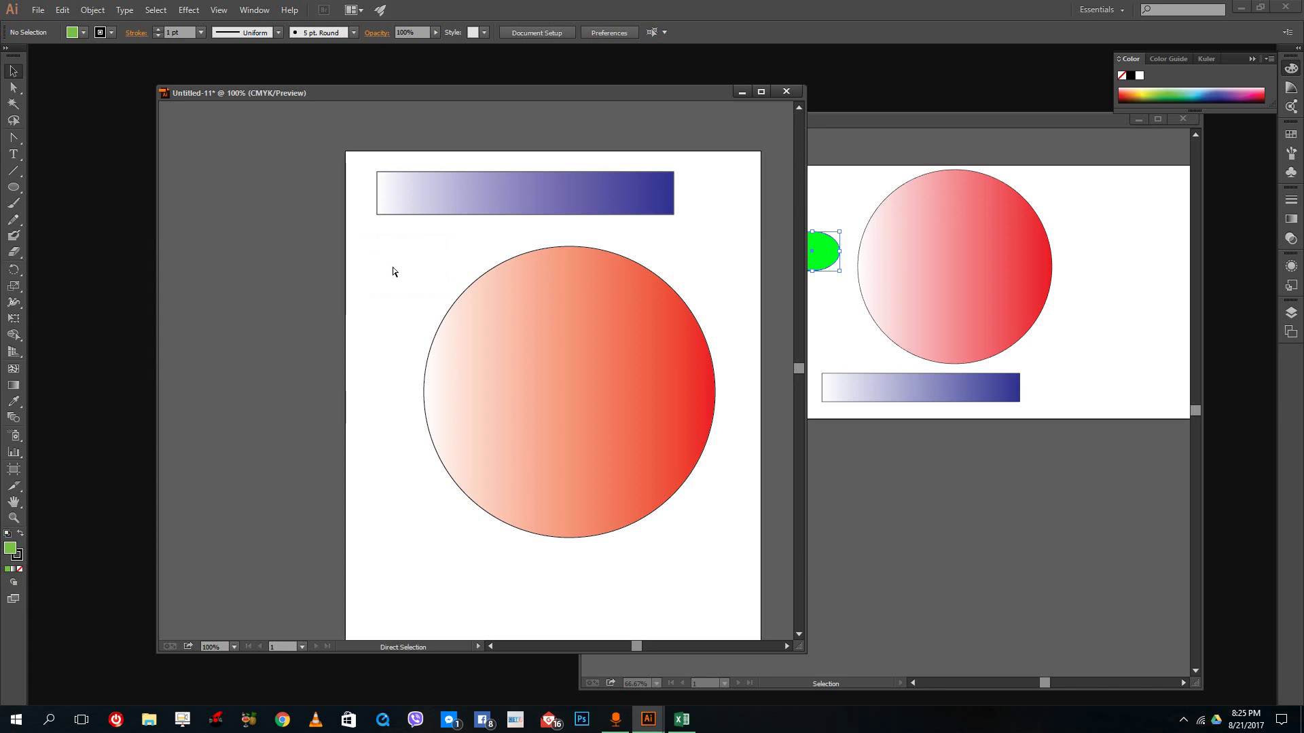
pyautogui.hotkey('ctrl', 'v')
pyautogui.moveTo(480, 355); pyautogui.dragTo(419, 251)
# Rearrange and zoom both windows to compare the vivid RGB green with the duller CMYK green.
pyautogui.click(812, 298)
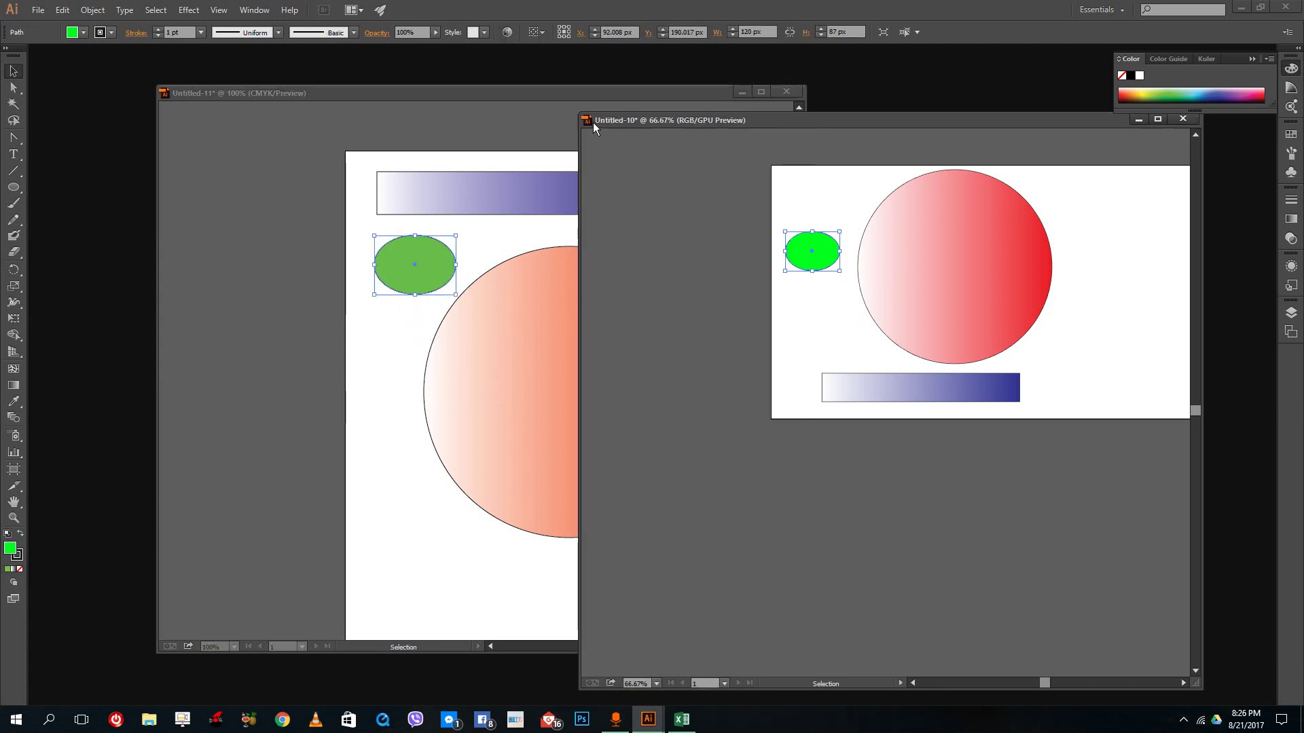
pyautogui.moveTo(580, 117)
pyautogui.mouseDown()
pyautogui.moveTo(779, 104)
pyautogui.moveTo(563, 127)
pyautogui.mouseUp()
pyautogui.scroll(4, 720, 258)
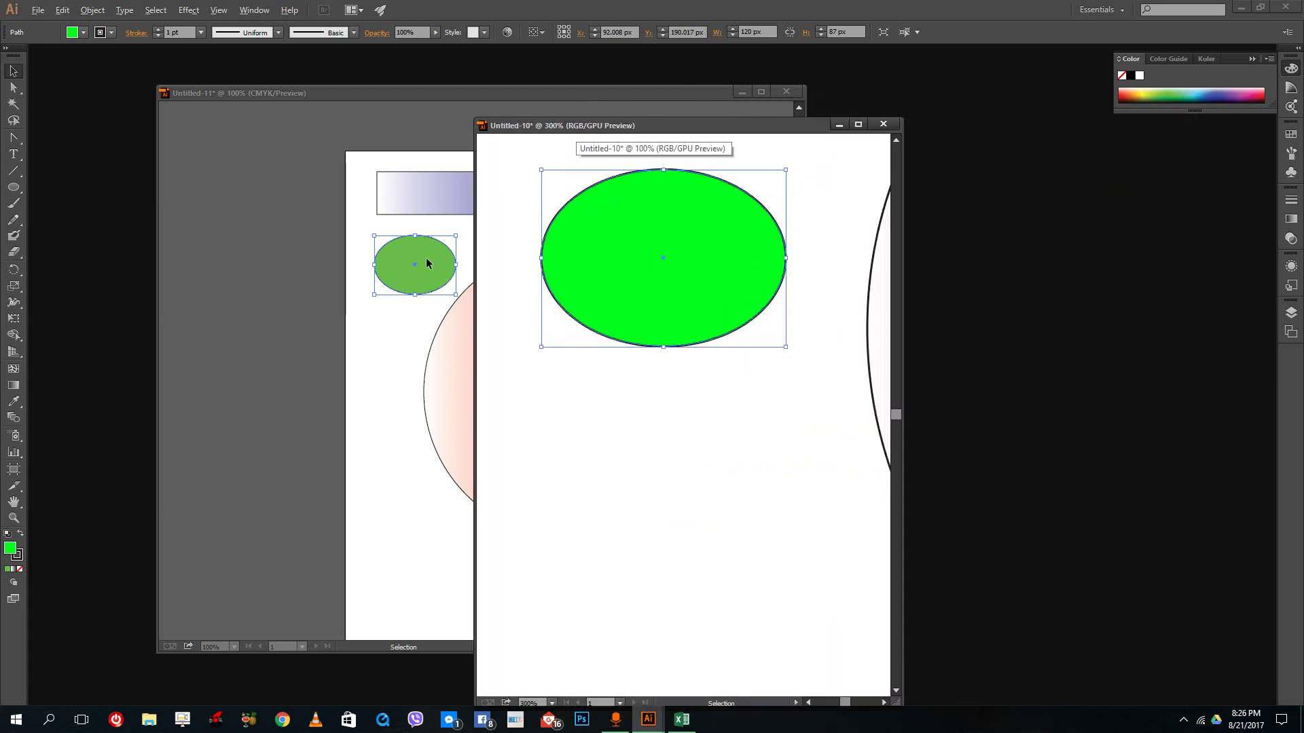
pyautogui.scroll(1, 424, 261)
pyautogui.scroll(1, 417, 263)
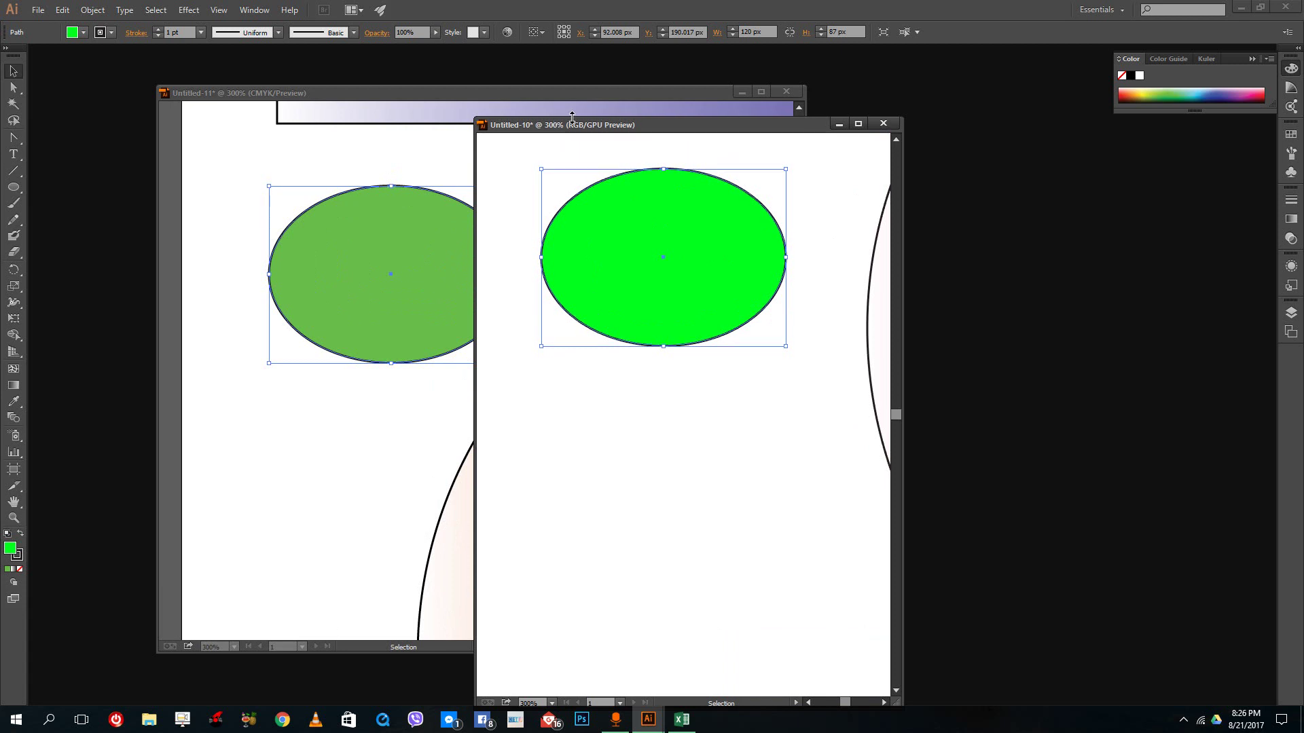
pyautogui.moveTo(571, 129); pyautogui.dragTo(623, 122)
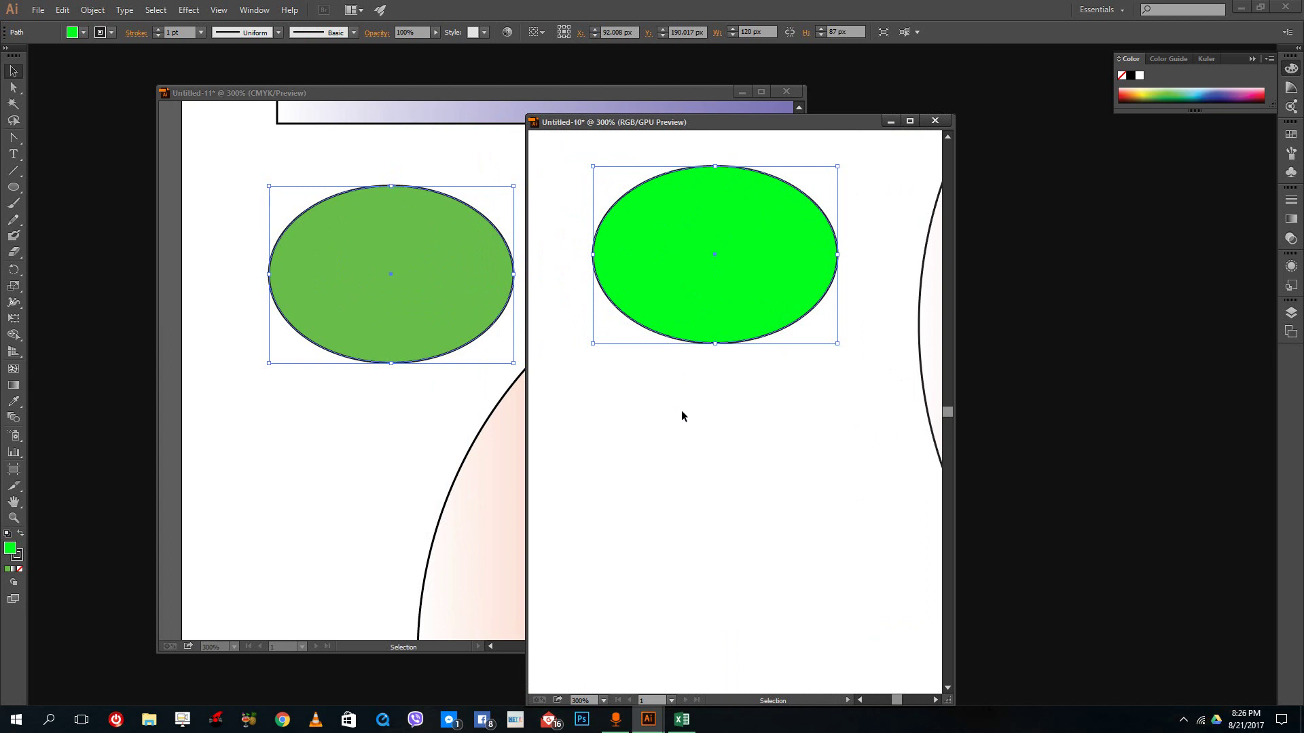
pyautogui.click(438, 373)
pyautogui.click(405, 400)
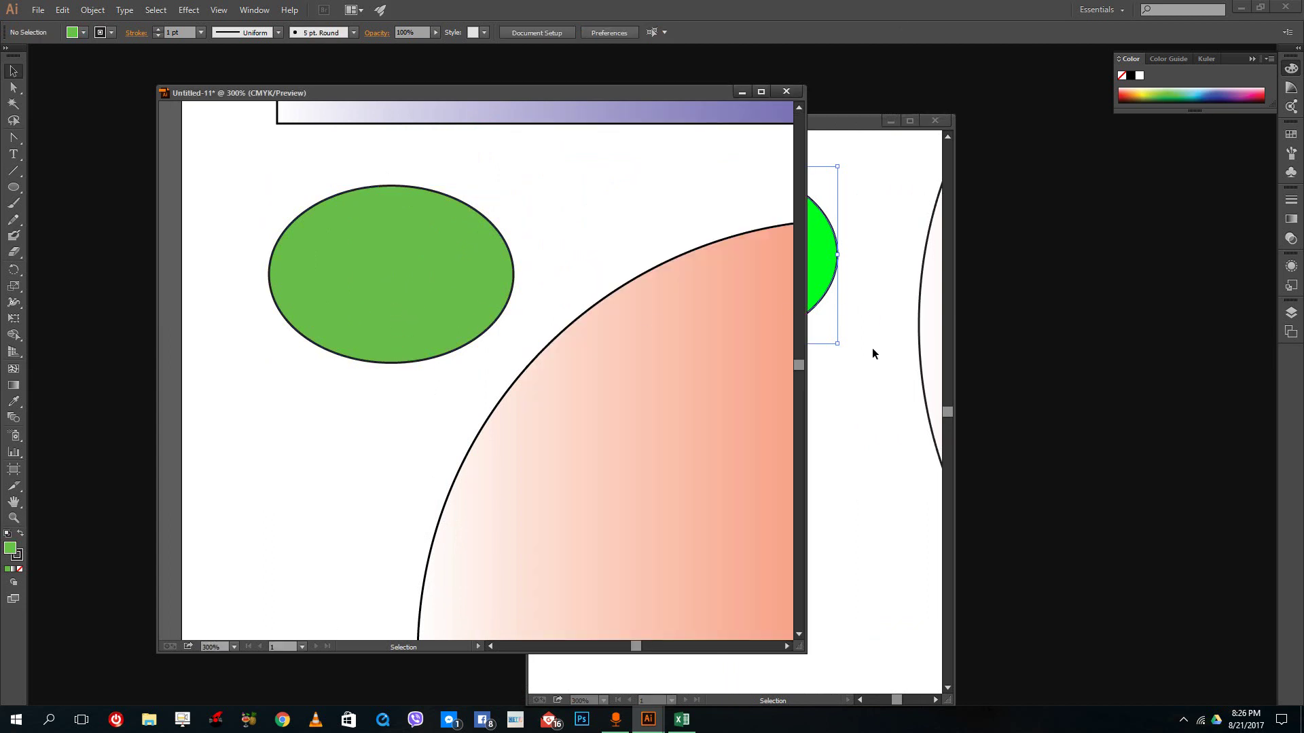
pyautogui.click(391, 252)
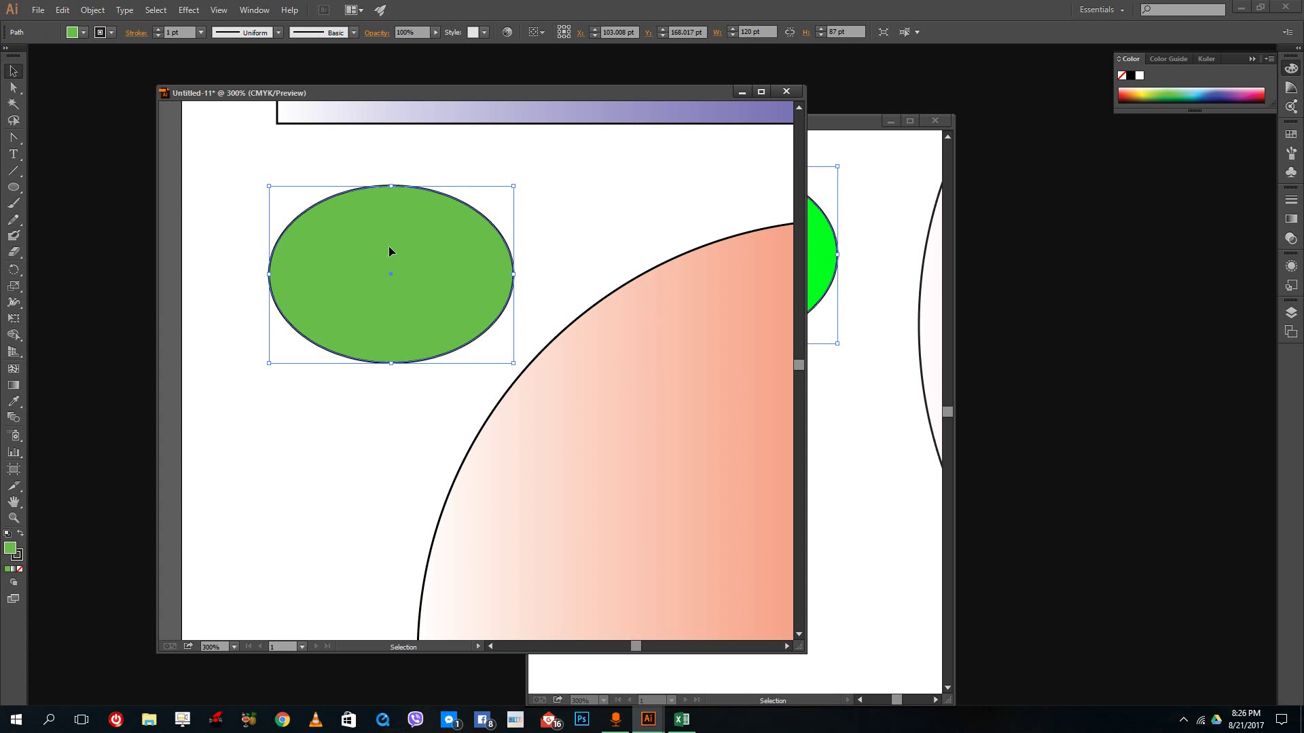
pyautogui.click(878, 439)
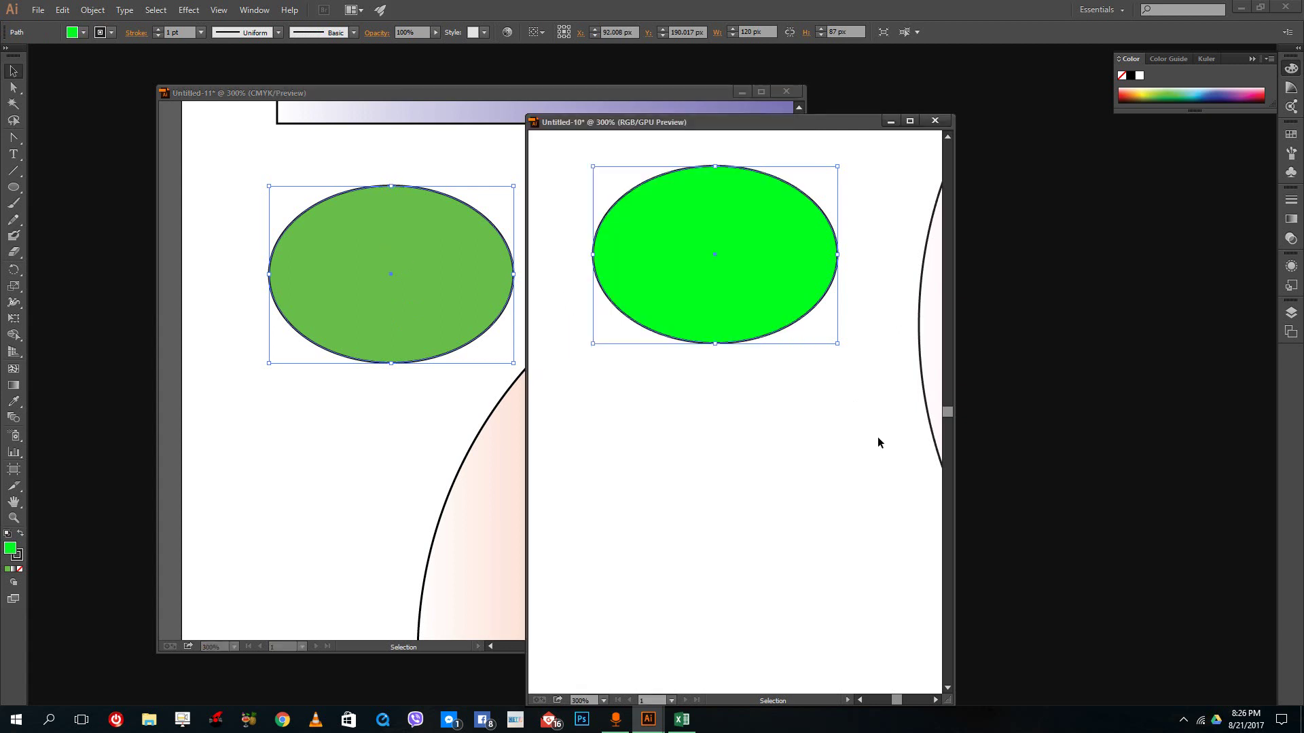